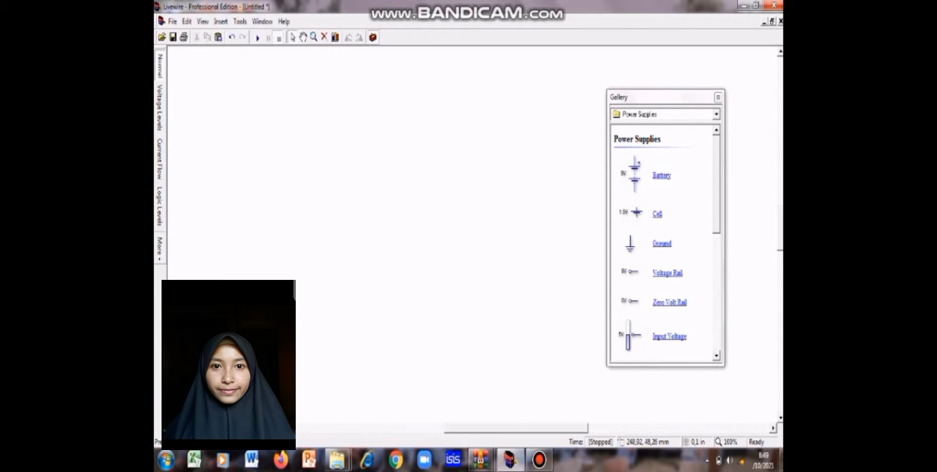
Step: Place a voltage rail rotated upright with its lead pointing down, and a ground symbol below it on the circuit sheet
click(716, 114)
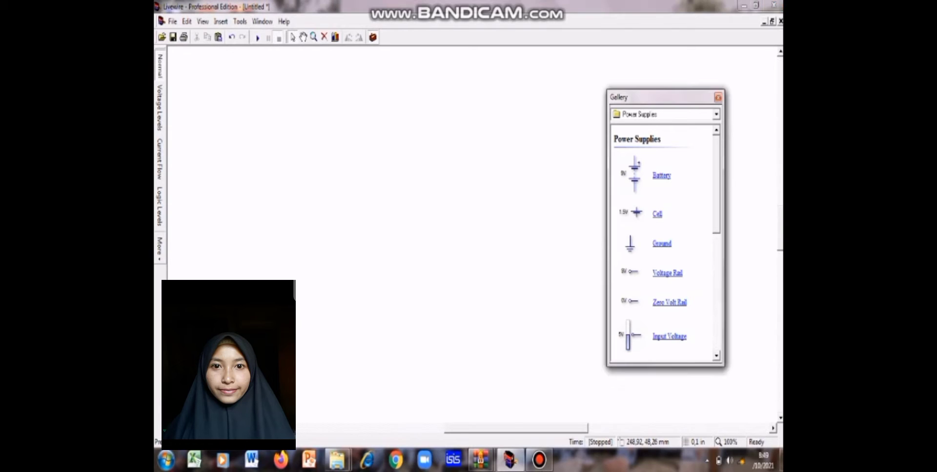
drag(461, 194, 452, 188)
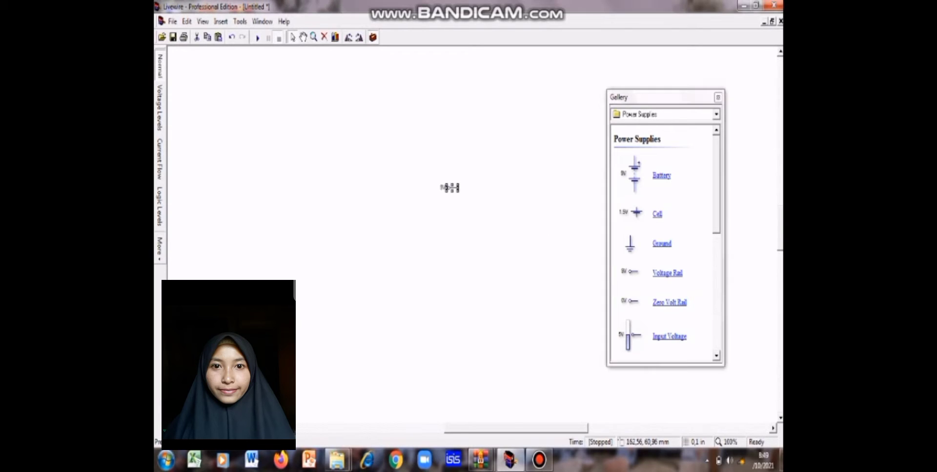
click(348, 37)
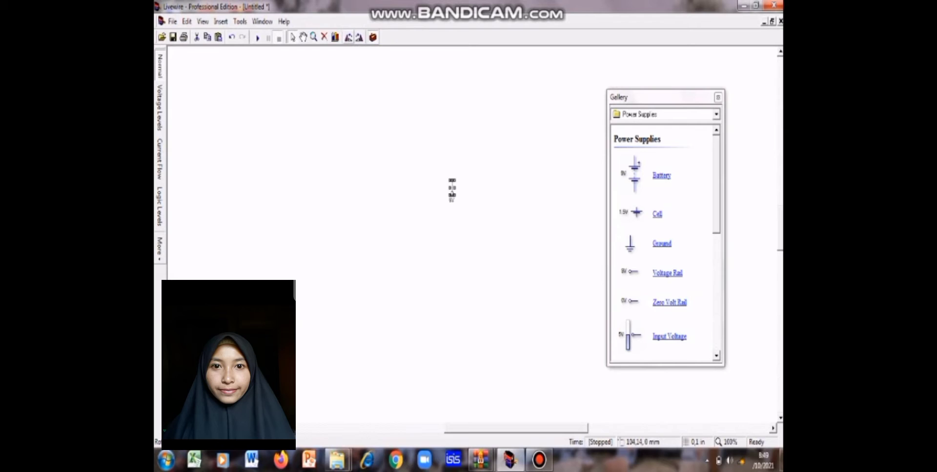
click(348, 37)
click(349, 37)
click(715, 115)
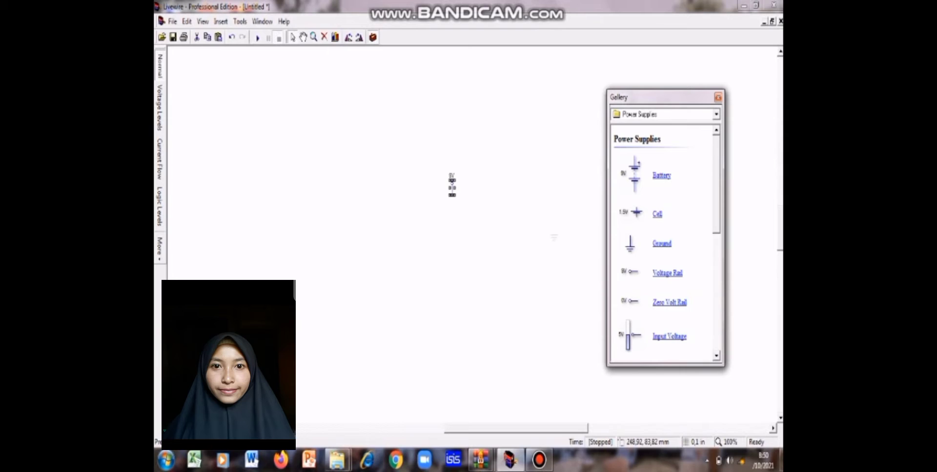
drag(553, 238, 488, 305)
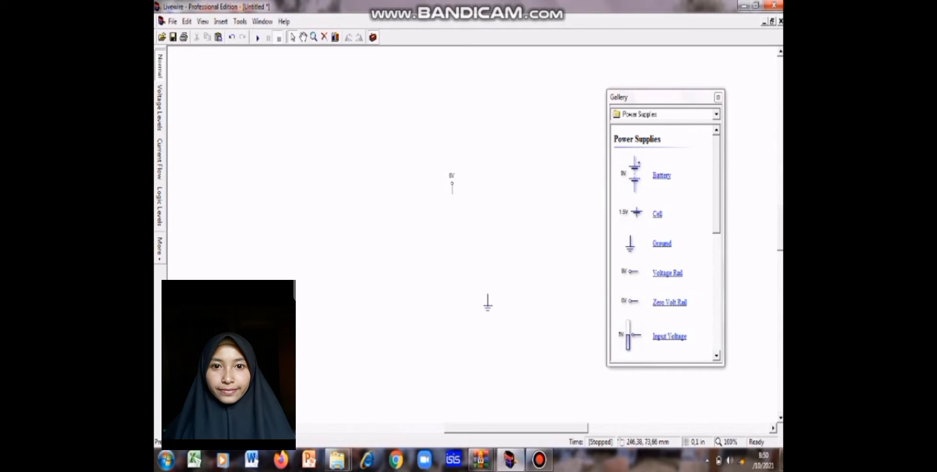
Step: Place a Push-to-Make switch from the Input Components to the right of the voltage rail and rotate it to vertical
click(716, 115)
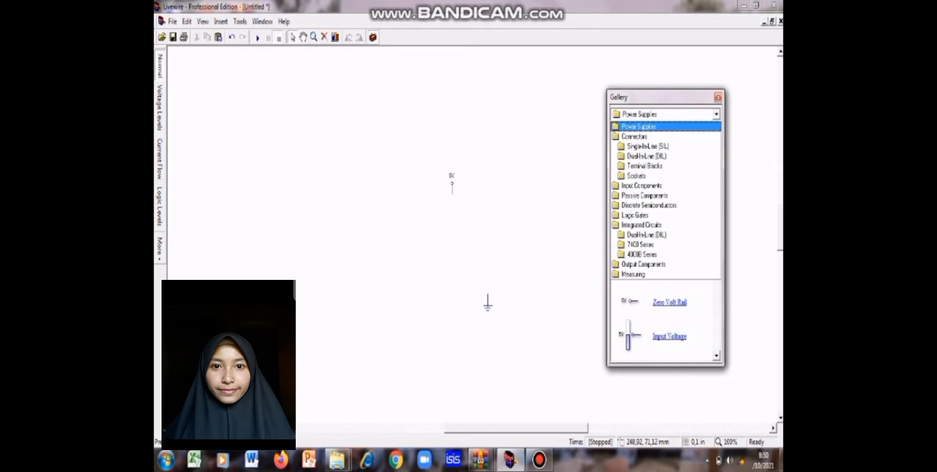
click(642, 186)
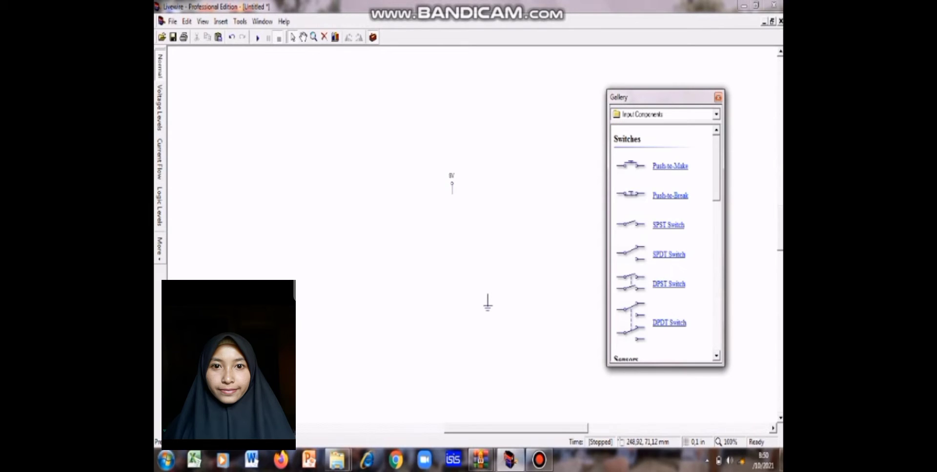
drag(629, 165, 527, 163)
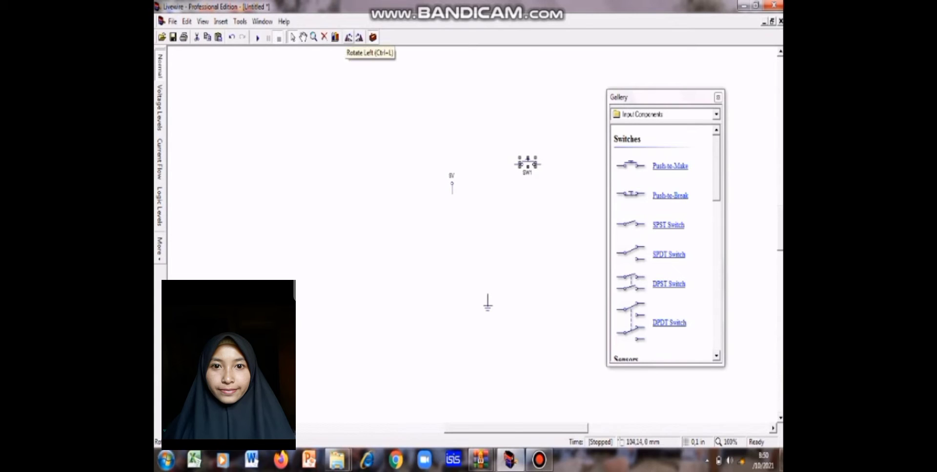
click(348, 37)
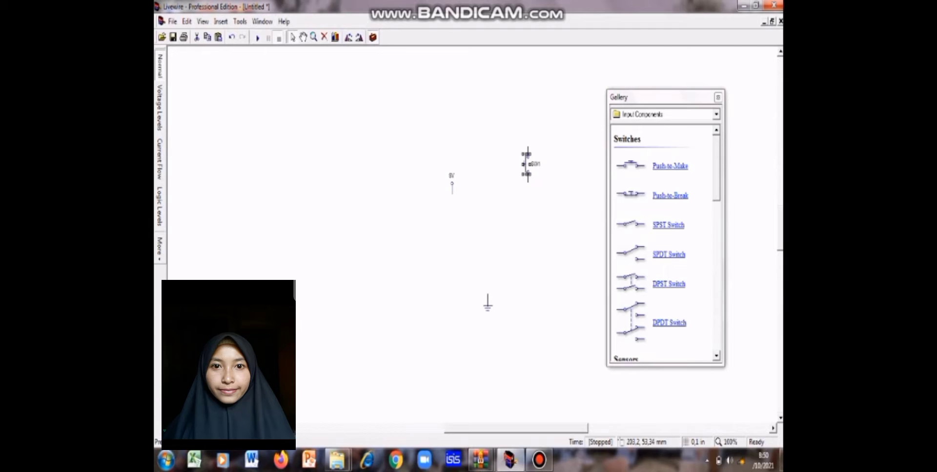
Step: Move the push switch to the lower left of the voltage rail and shift the voltage rail higher up the sheet
click(550, 181)
click(528, 174)
drag(527, 173, 429, 219)
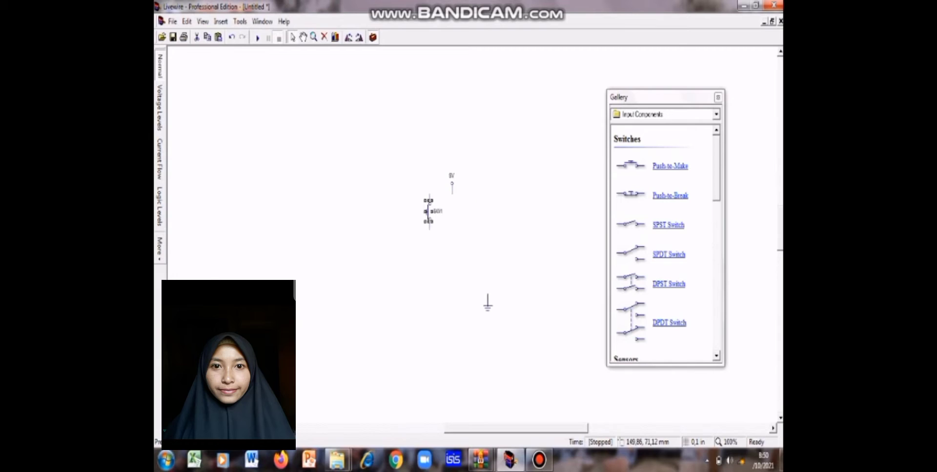
click(452, 188)
drag(452, 188, 462, 111)
Step: Place three 1K resistors from the Passive Components in the space between the voltage rail and the ground symbol
click(716, 115)
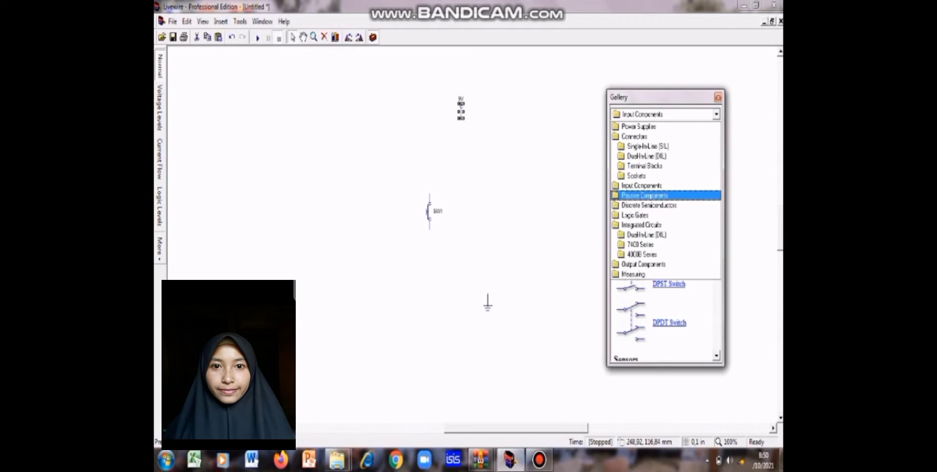
click(645, 196)
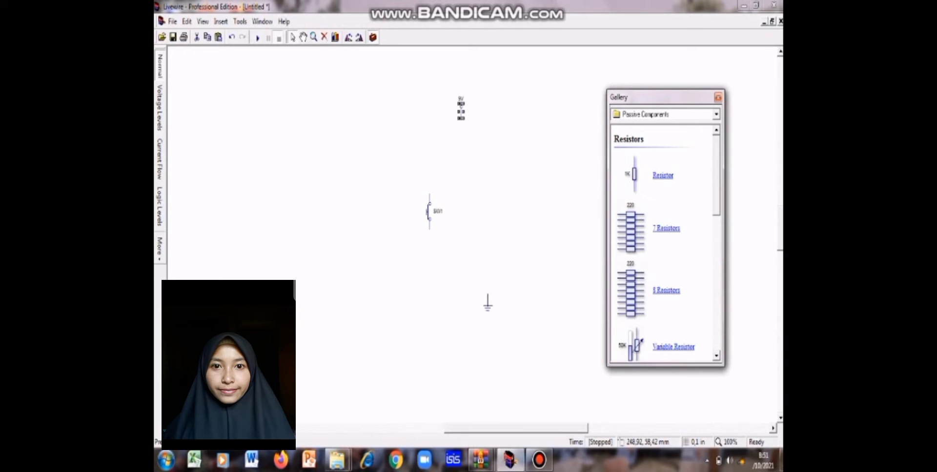
drag(634, 175, 518, 176)
drag(634, 175, 552, 206)
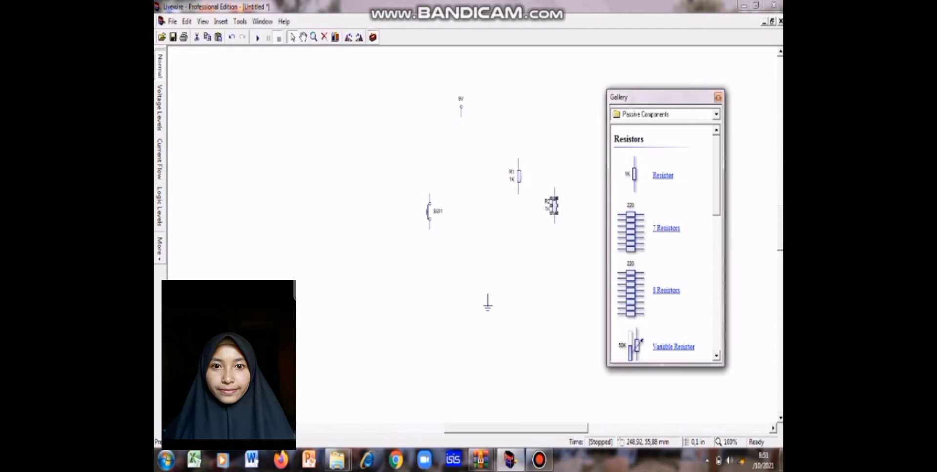
drag(510, 271, 493, 248)
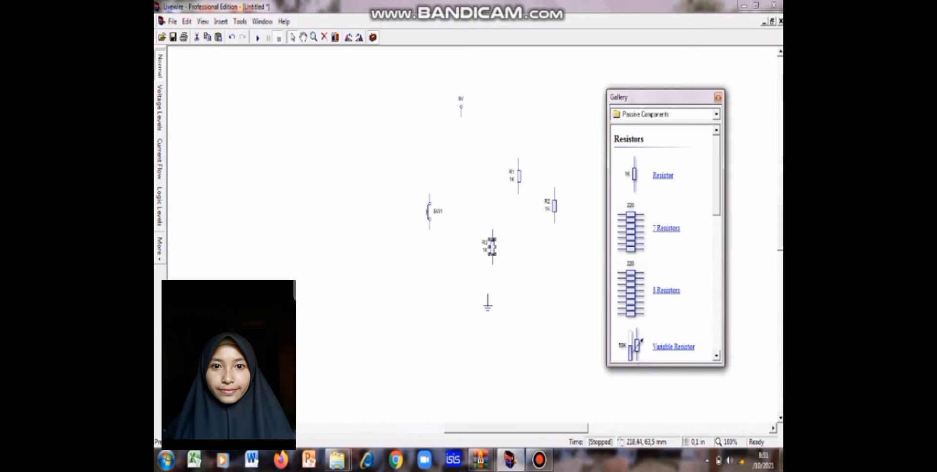
Step: Rearrange the resistors with R2 above the push switch, R1 below the switch and R3 to the right of R1
click(554, 206)
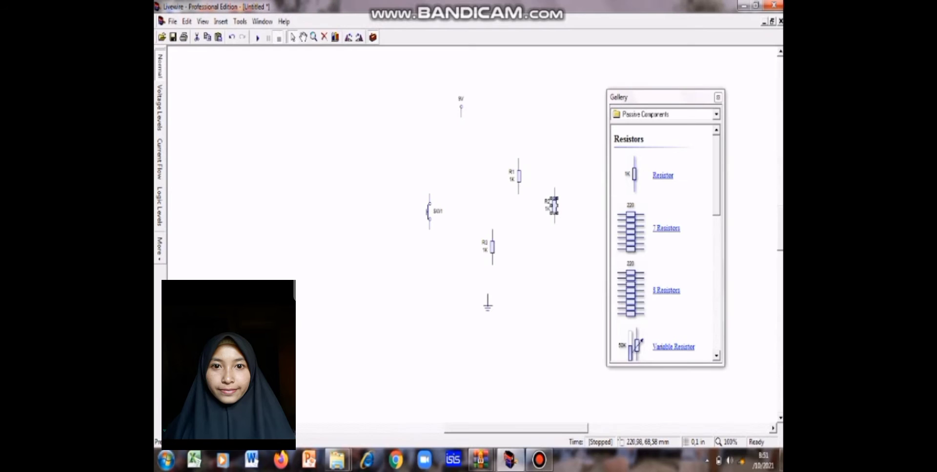
drag(553, 205, 430, 158)
click(492, 247)
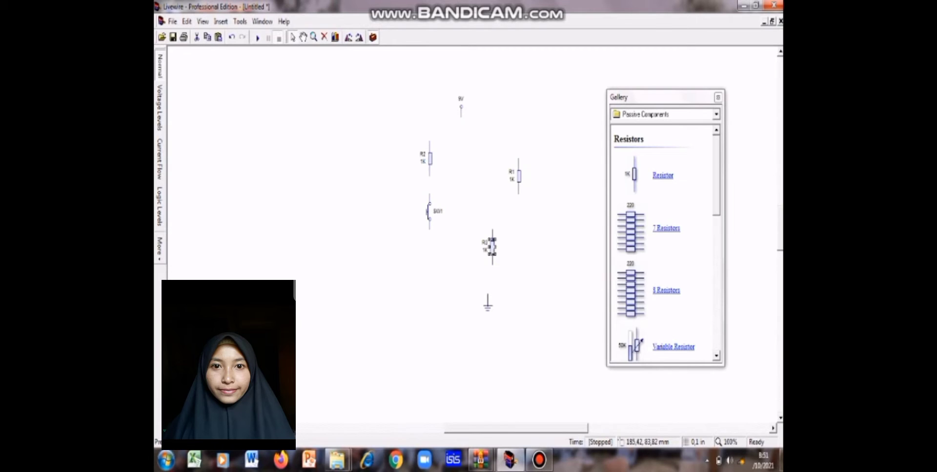
drag(492, 246, 515, 265)
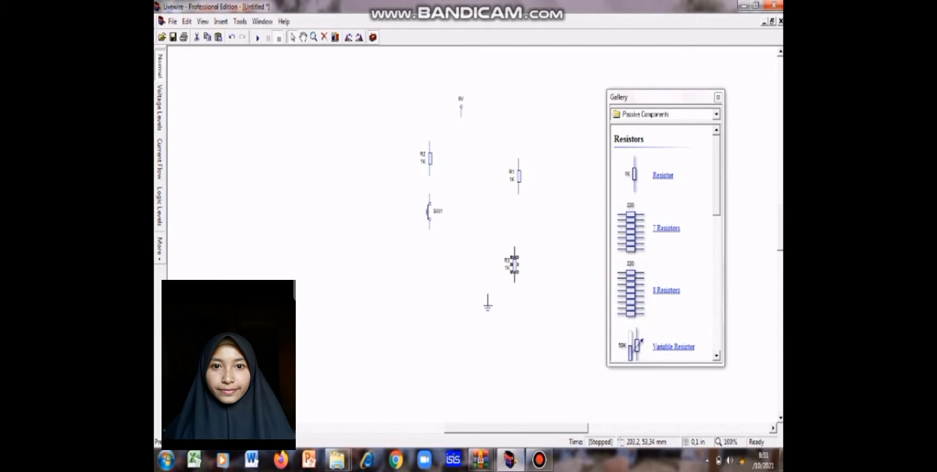
click(519, 176)
drag(497, 188, 425, 282)
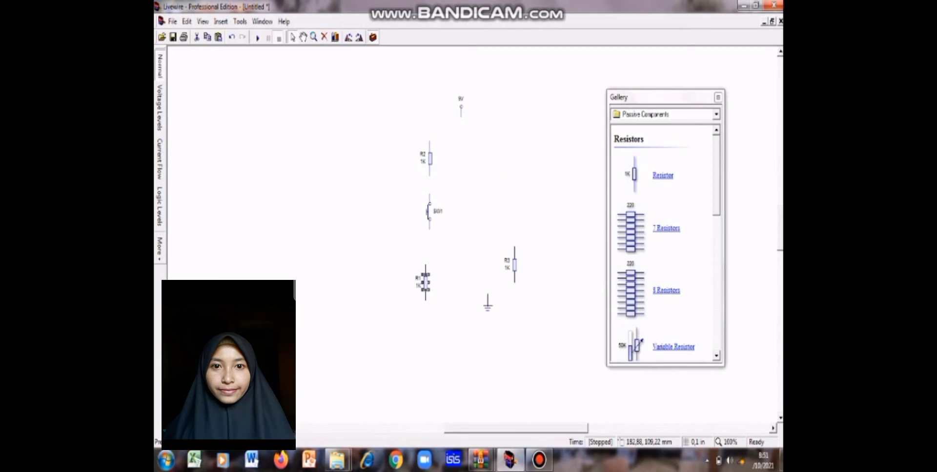
Step: Spread the layout vertically by moving the ground symbol and R3 lower and the voltage rail higher
click(488, 303)
drag(487, 303, 470, 349)
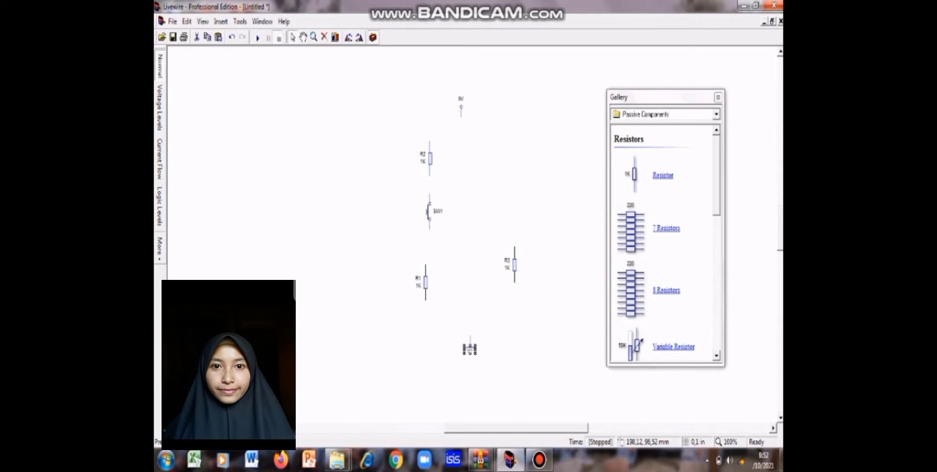
drag(515, 268, 519, 292)
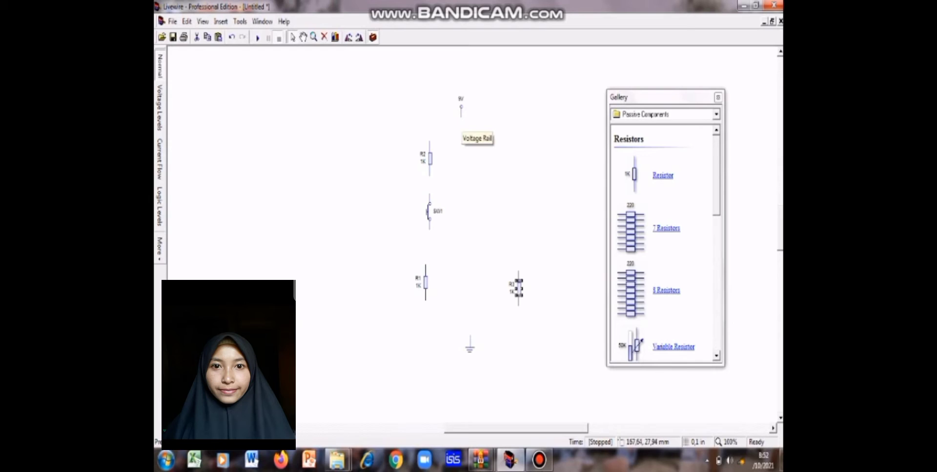
click(461, 113)
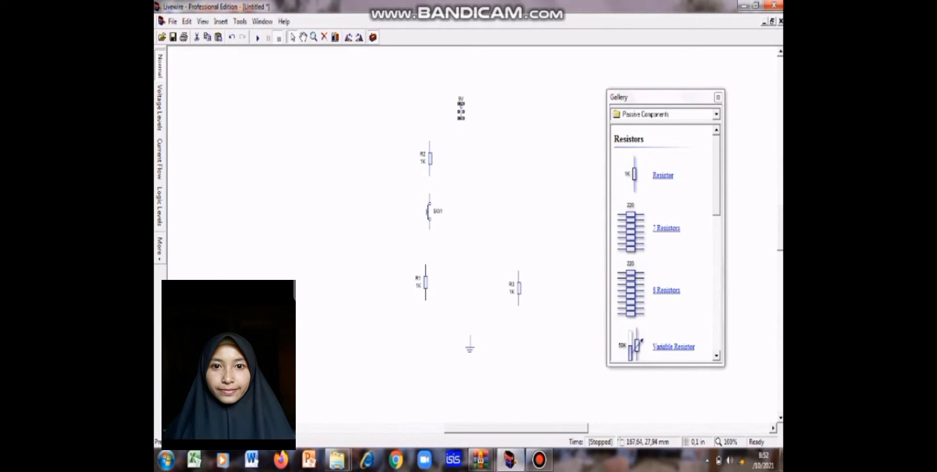
drag(479, 81, 478, 79)
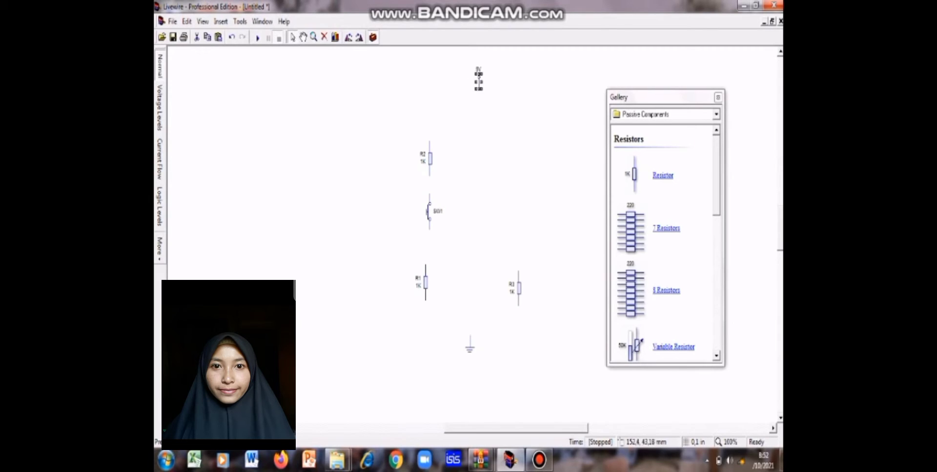
Step: Move R2 and the push switch up and slightly left so they line up vertically with R1
click(429, 159)
drag(430, 159, 426, 135)
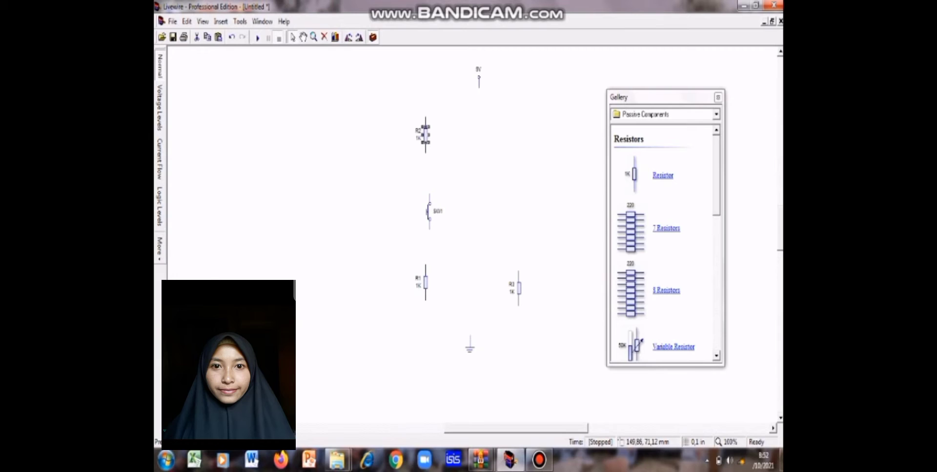
click(429, 215)
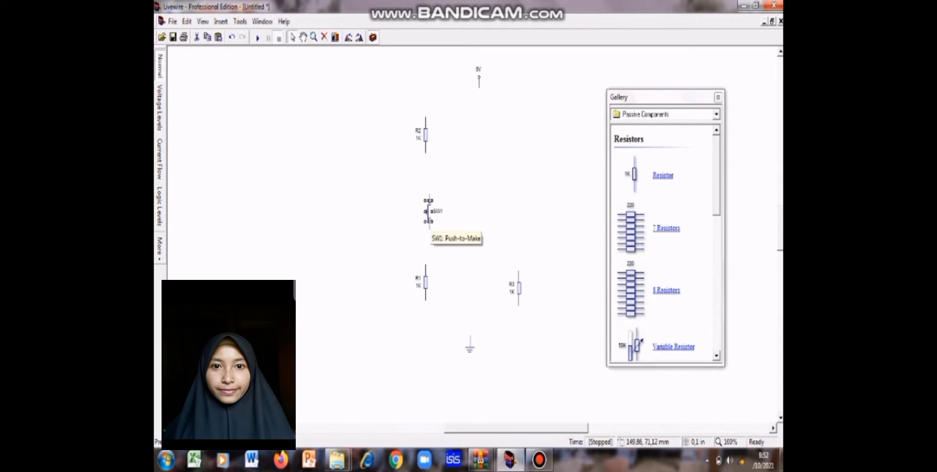
drag(429, 211, 425, 188)
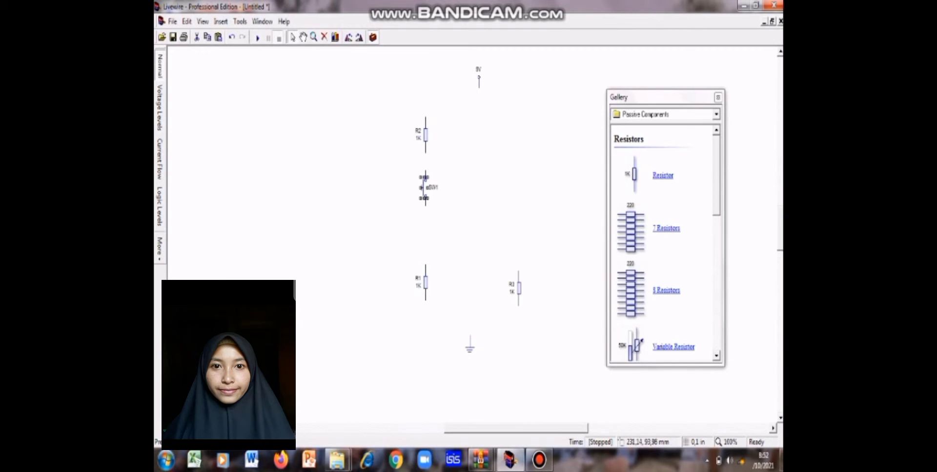
click(500, 235)
Step: Place a PNP transistor from the Discrete Semiconductors above R3, to the right of the push switch
click(715, 115)
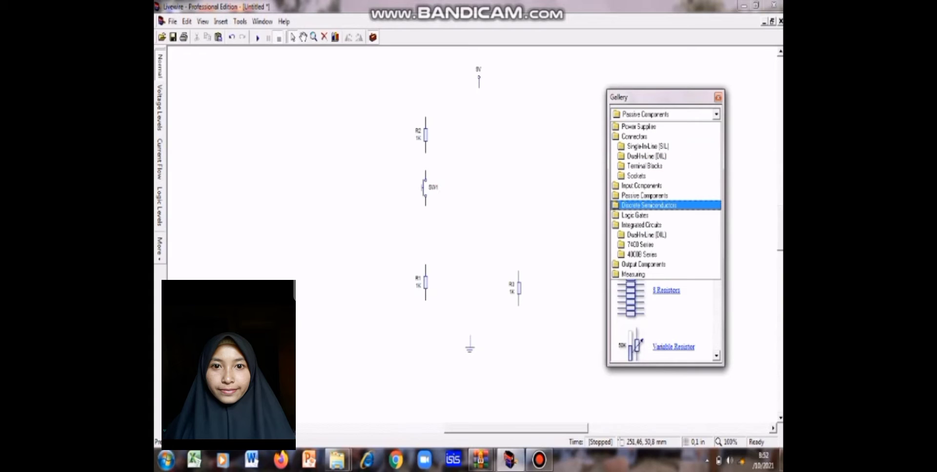
click(649, 205)
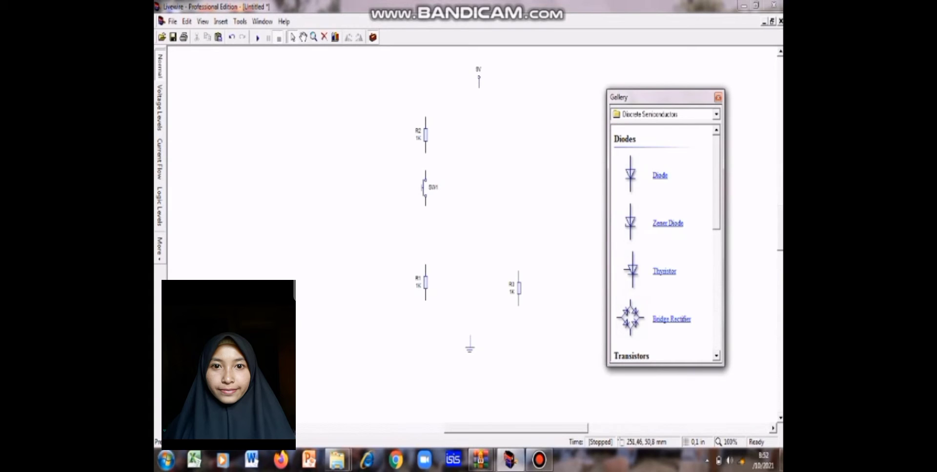
click(717, 356)
click(716, 356)
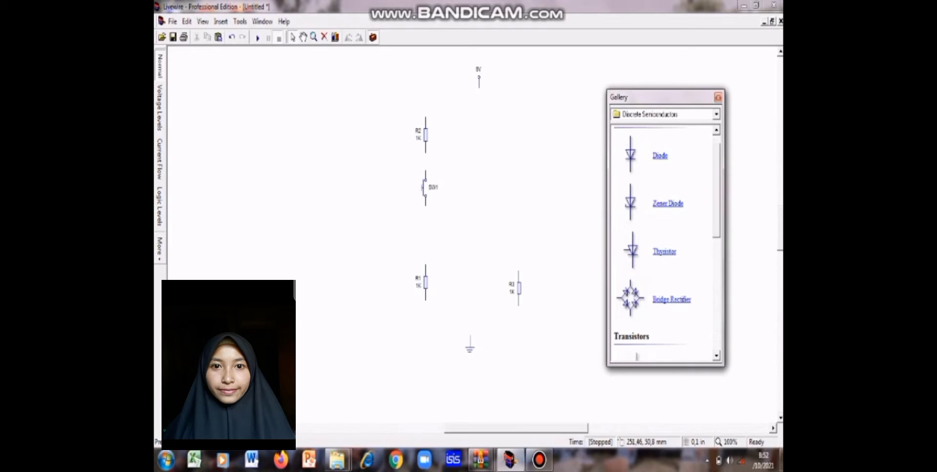
click(716, 357)
click(716, 356)
click(716, 356)
click(716, 356)
click(716, 357)
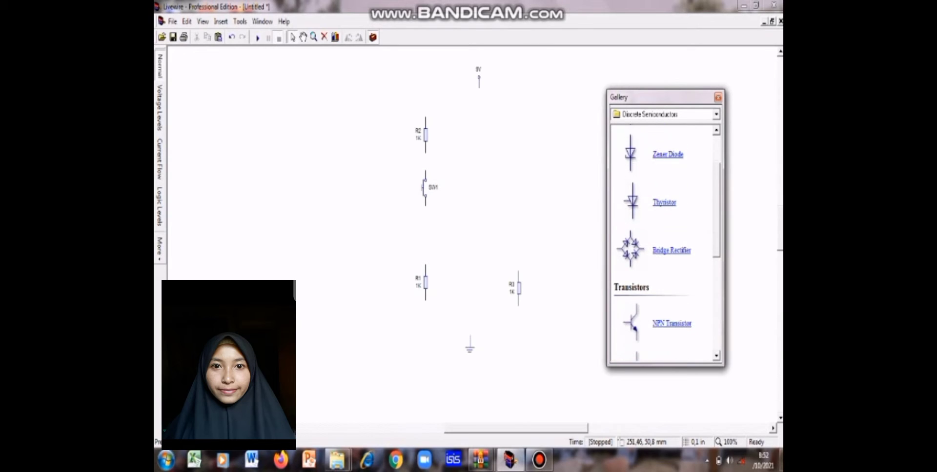
click(716, 357)
click(716, 356)
click(716, 357)
click(717, 356)
click(716, 356)
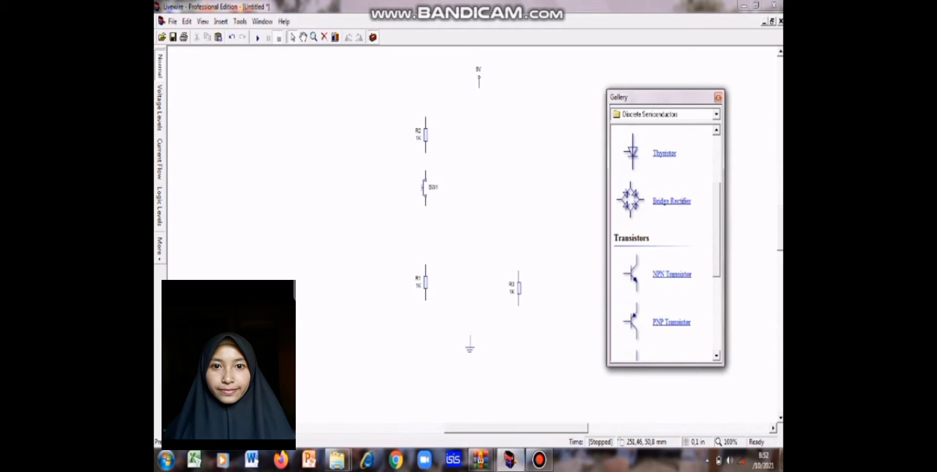
drag(634, 274, 512, 200)
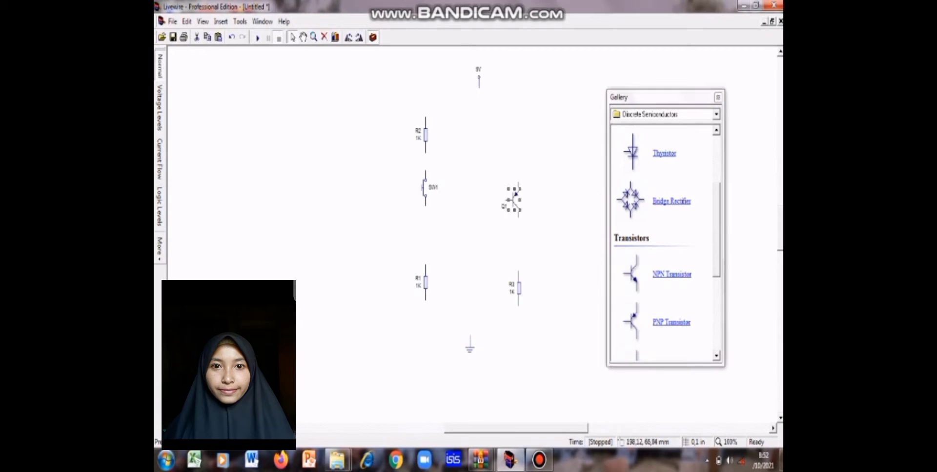
click(496, 229)
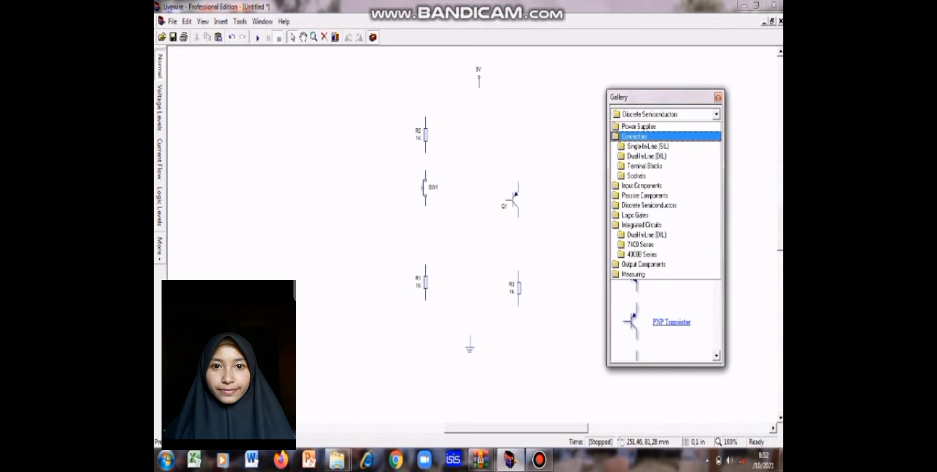
Step: Place an LED from the Output Components to the right of the column, between the PNP transistor and R3
click(643, 264)
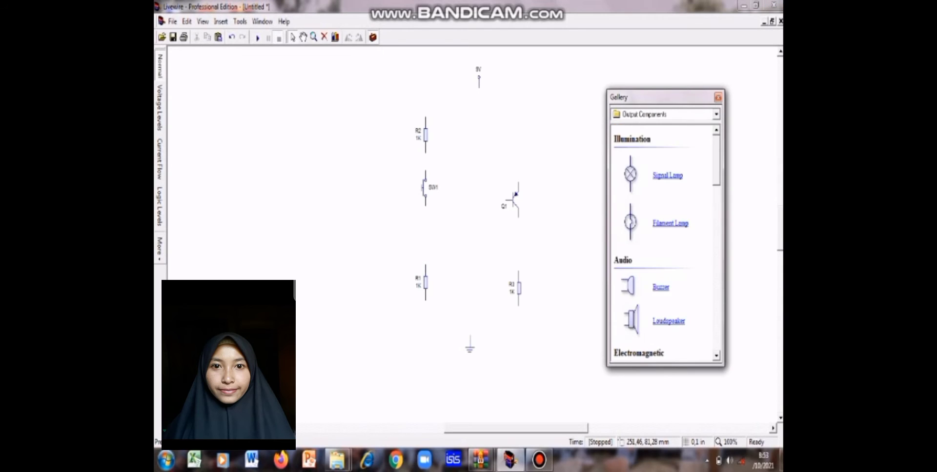
scroll(661, 244, down, 5)
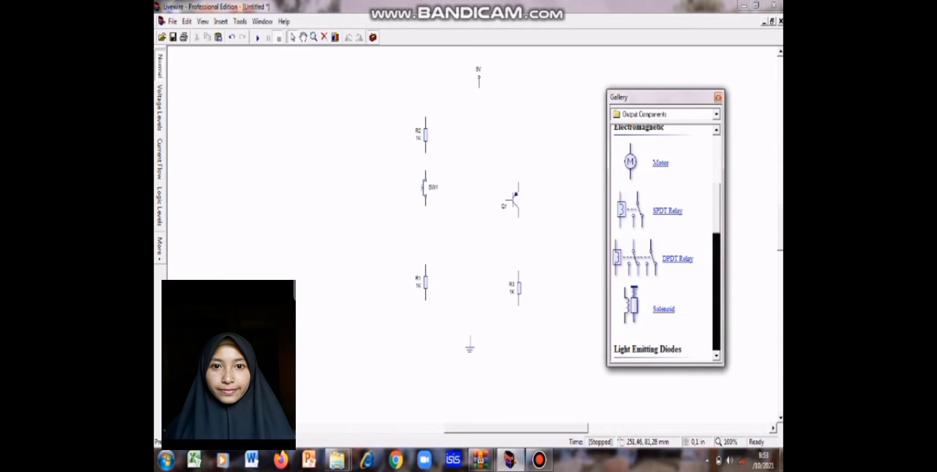
scroll(663, 244, down, 5)
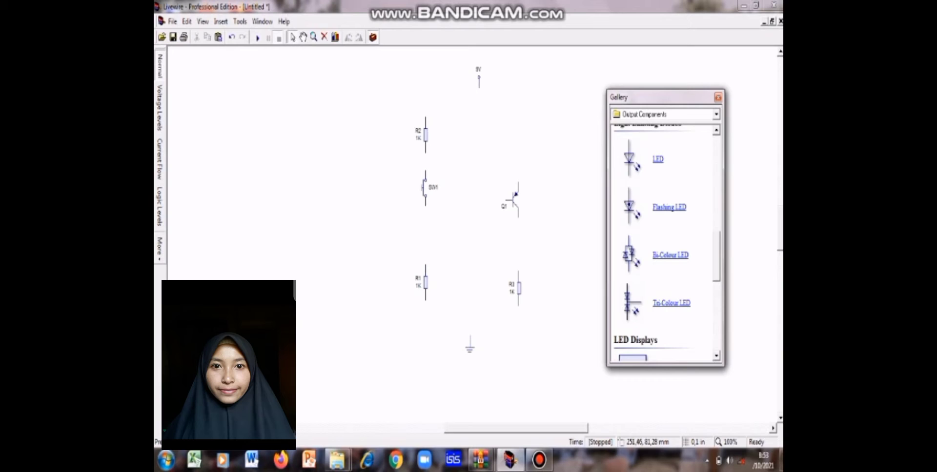
drag(629, 157, 559, 241)
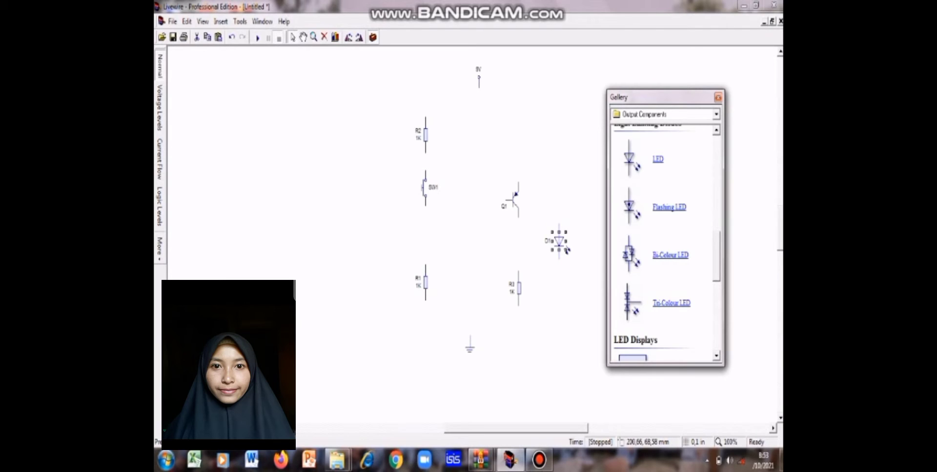
Step: Line up the PNP transistor, the LED and R3 in one vertical column, with the transistor raised and R3 slightly lower
drag(516, 204, 513, 175)
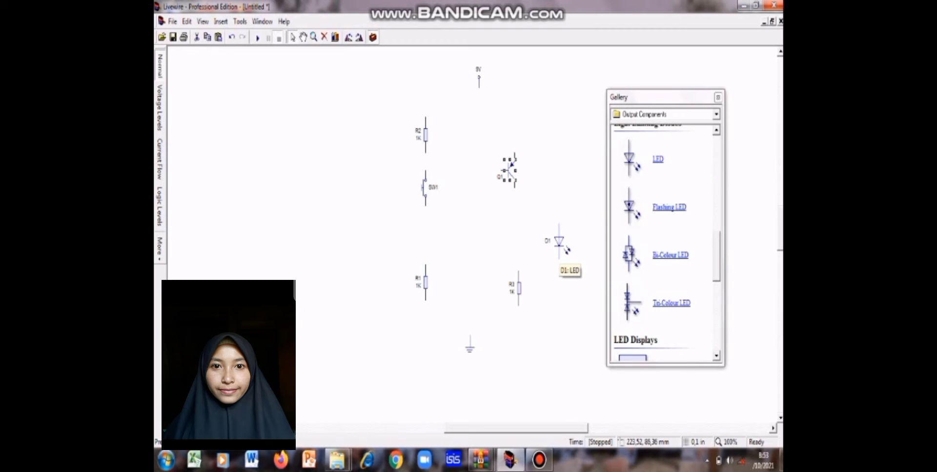
drag(566, 250, 522, 238)
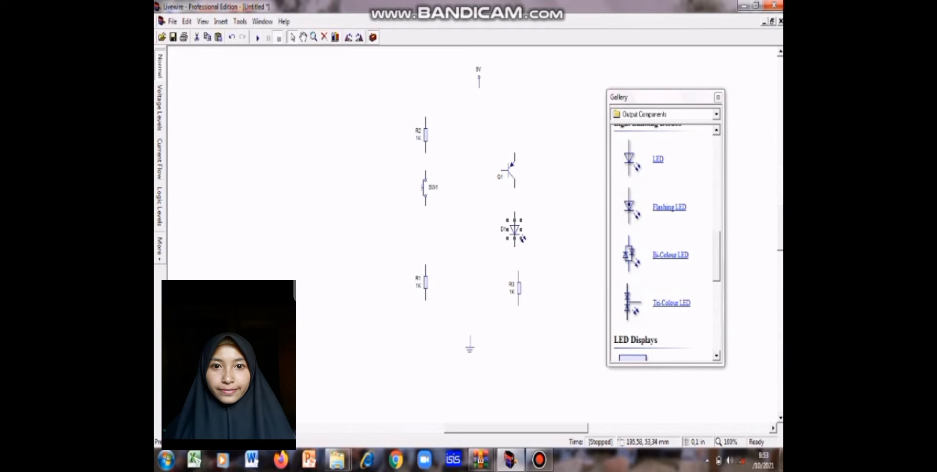
drag(511, 175, 523, 175)
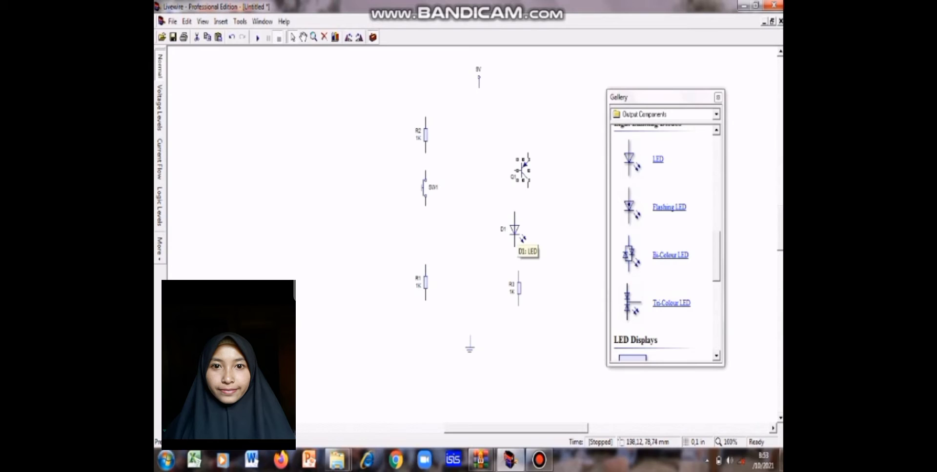
drag(516, 239, 529, 239)
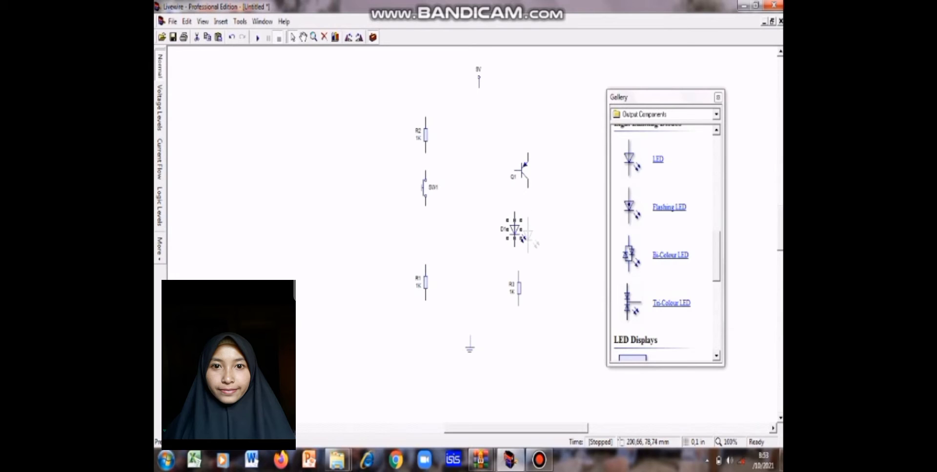
drag(529, 239, 528, 240)
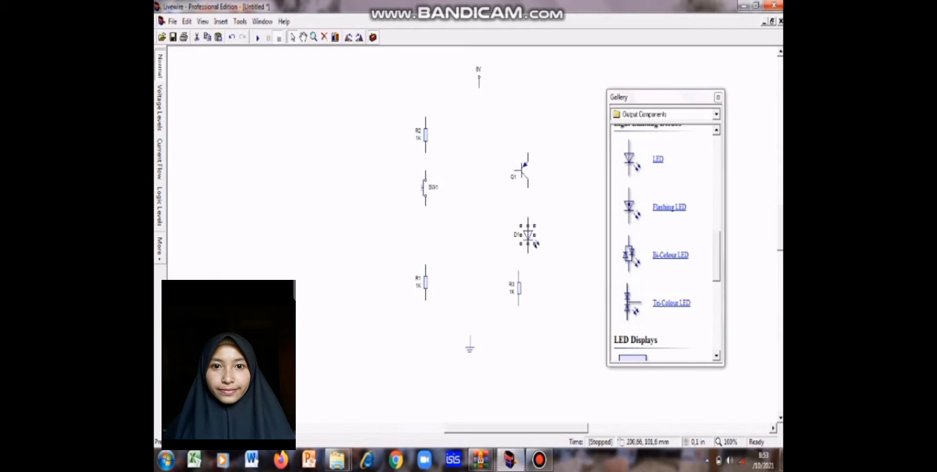
click(519, 293)
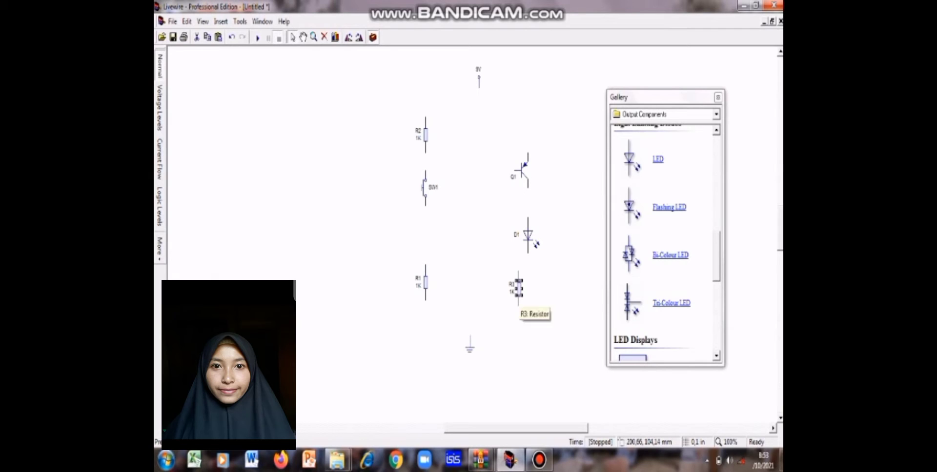
drag(520, 293, 529, 305)
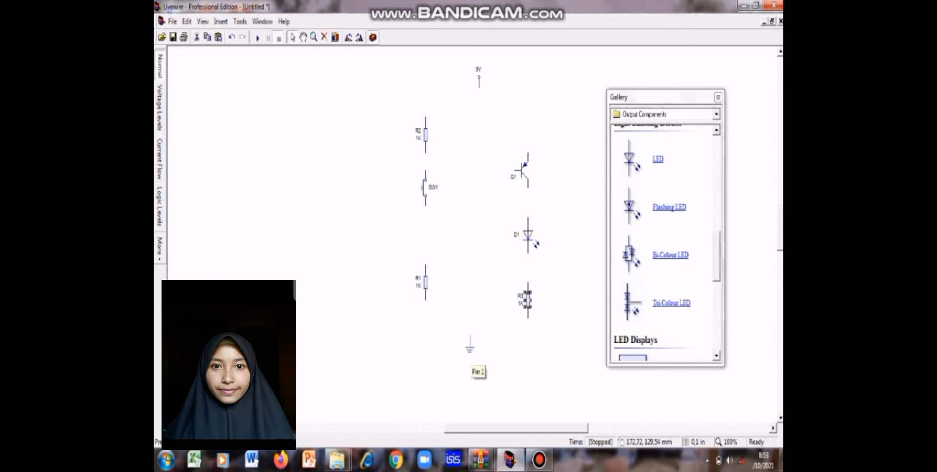
Step: Move the ground symbol lower between the two columns, and shift R1 and the push switch slightly down
drag(469, 347, 469, 374)
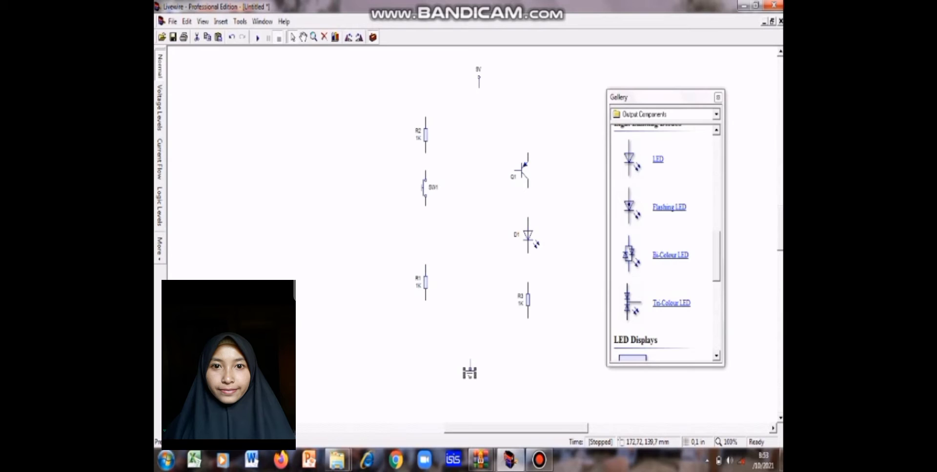
drag(470, 374, 474, 367)
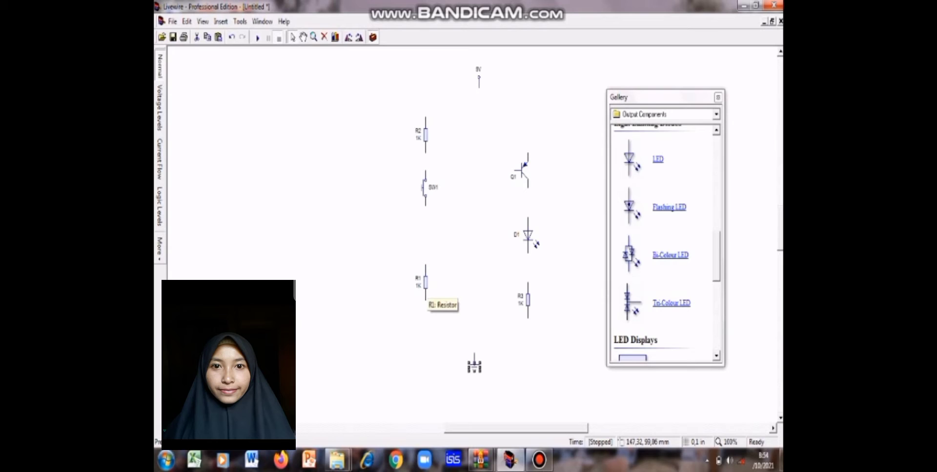
click(425, 292)
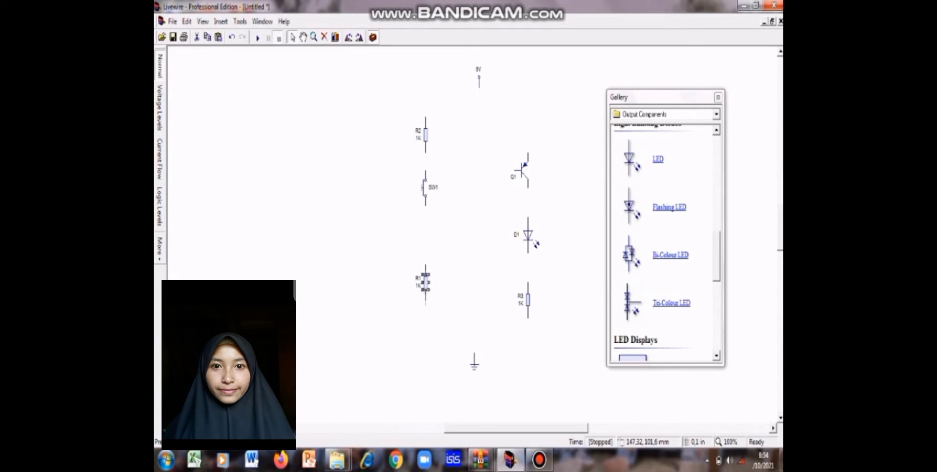
drag(425, 282, 425, 289)
click(426, 196)
drag(426, 196, 425, 208)
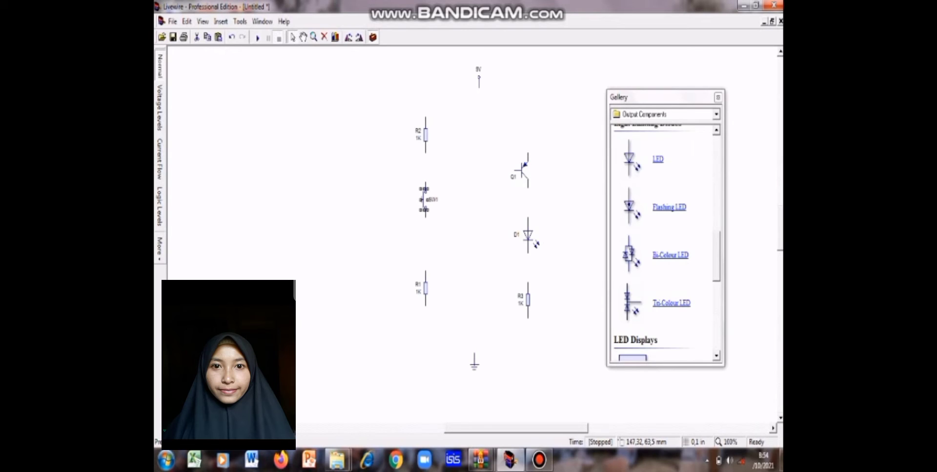
drag(426, 200, 425, 193)
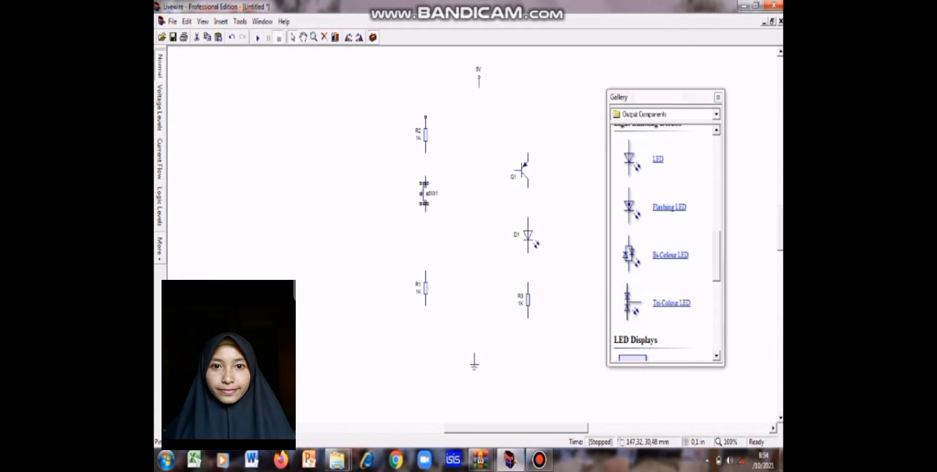
Step: Wire the upper end of R2 to the transistor's emitter, the collector to the LED, and the LED to R3
mouse_move(425, 117)
mouse_down()
mouse_move(532, 117)
mouse_move(527, 153)
mouse_up()
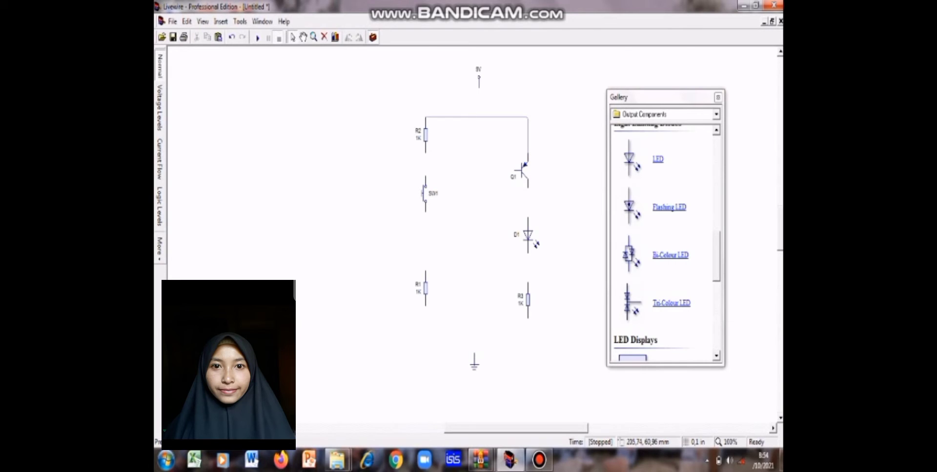
drag(528, 188, 528, 219)
drag(527, 252, 527, 282)
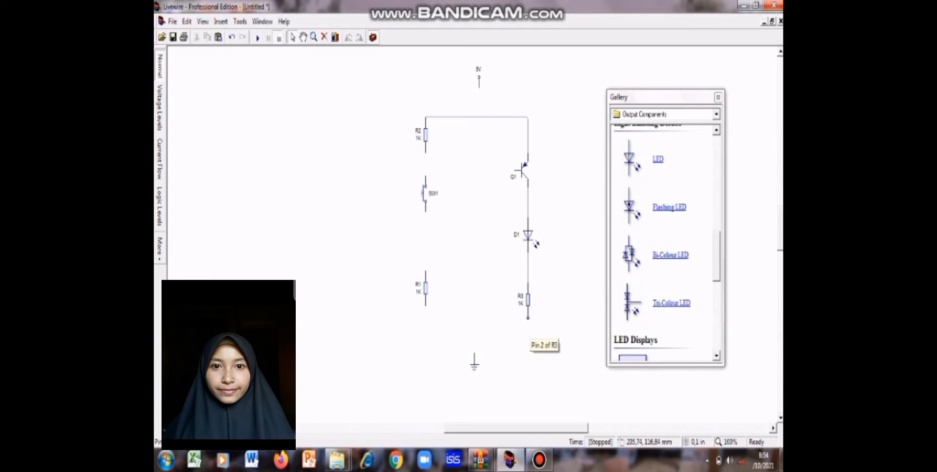
Step: Wire the lower ends of R3 and R1 together and attach the ground symbol to the middle of that wire
click(528, 319)
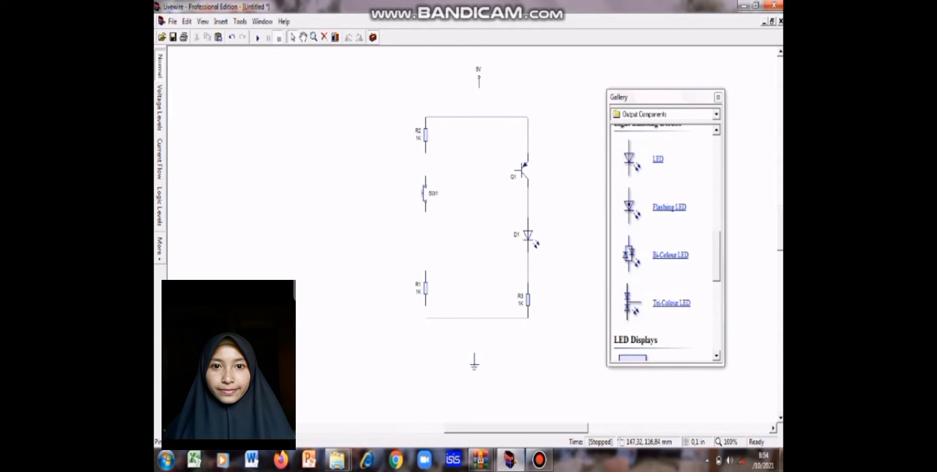
click(426, 306)
click(429, 318)
click(442, 320)
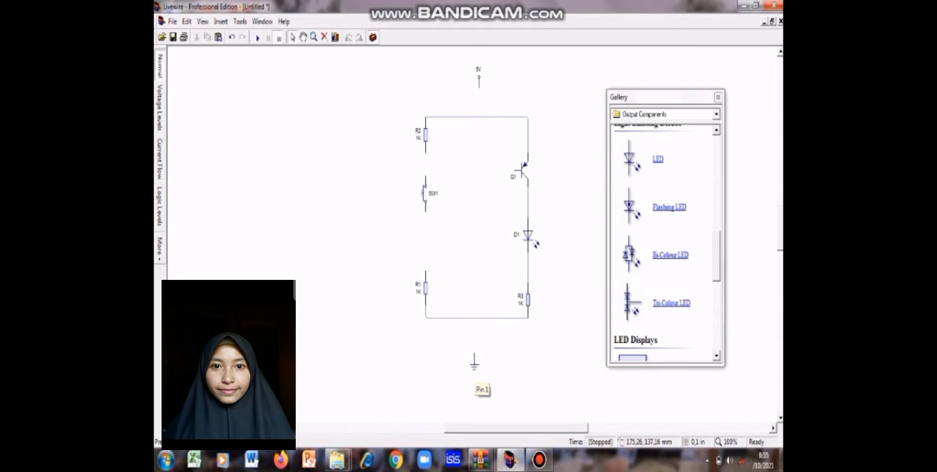
drag(474, 369, 475, 332)
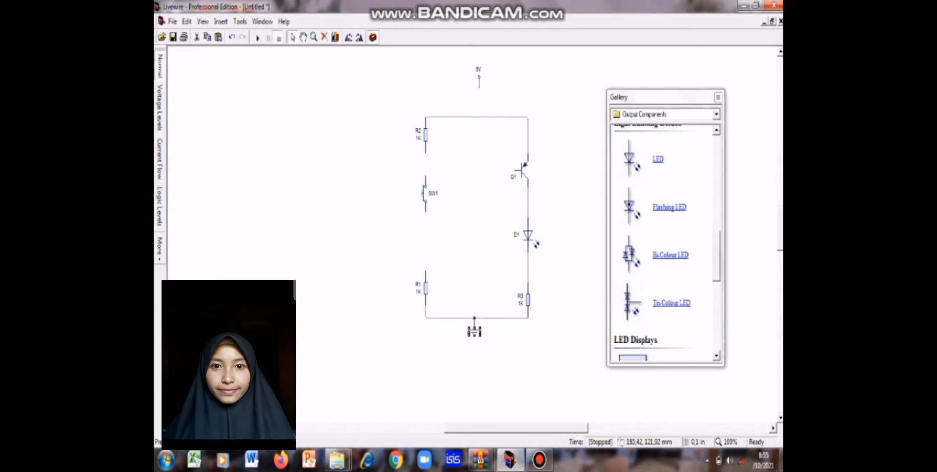
click(499, 330)
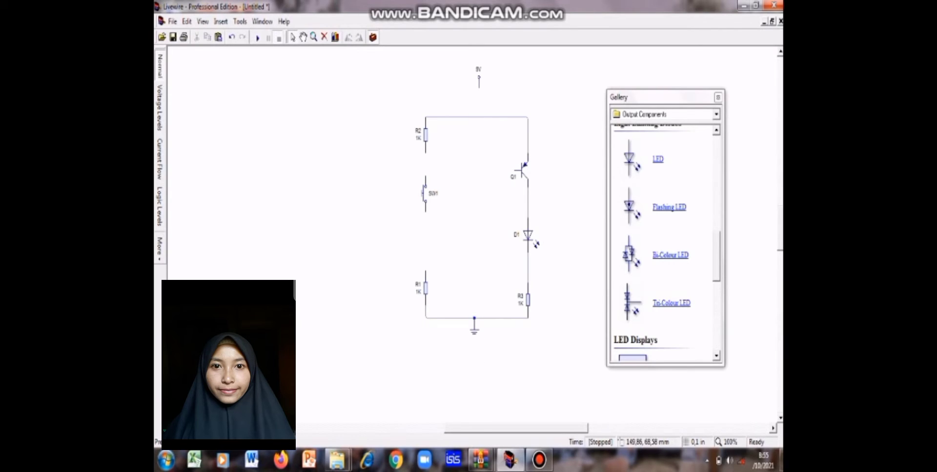
Step: Wire the push switch to R1 and R2, and connect the transistor's base to the wire between R2 and the switch
drag(426, 211, 425, 271)
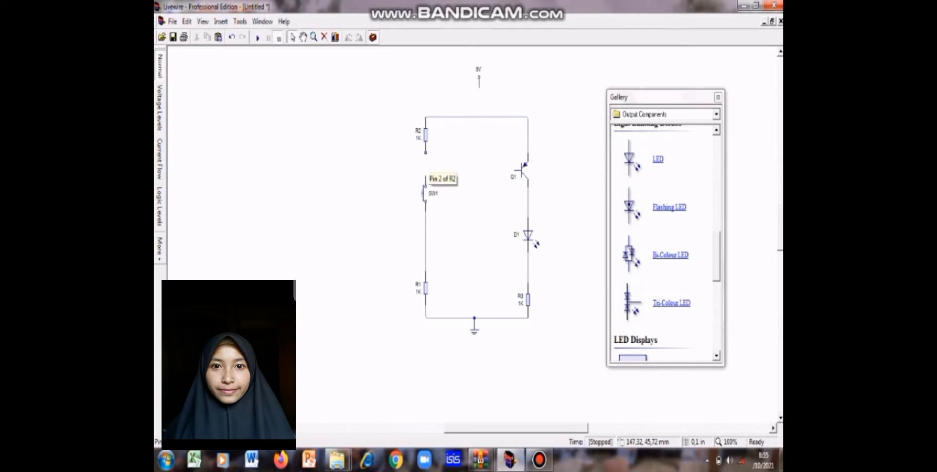
drag(425, 153, 426, 182)
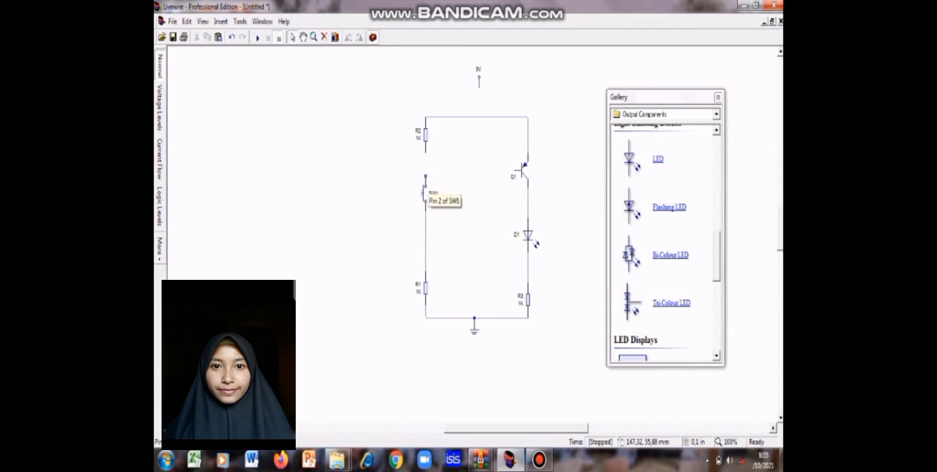
drag(426, 177, 426, 153)
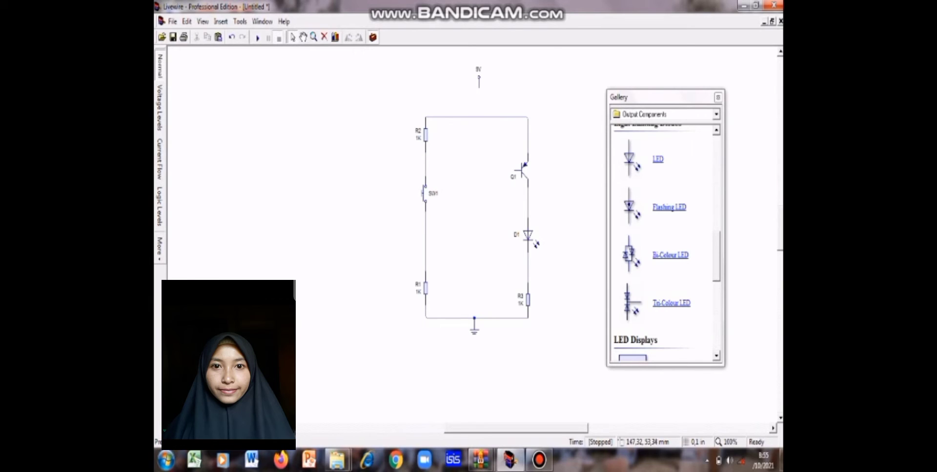
click(426, 169)
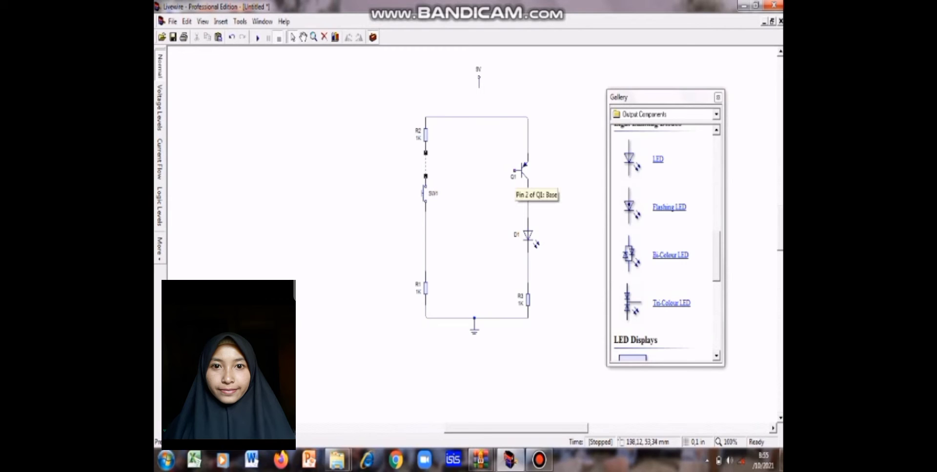
drag(514, 171, 426, 176)
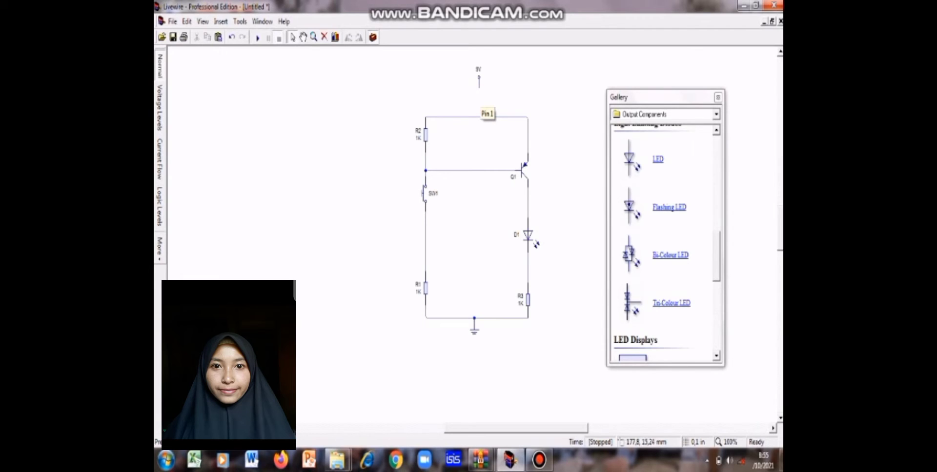
Step: Shift the voltage rail slightly up and left above the ground symbol, and wire it to the circuit's top wire
click(478, 74)
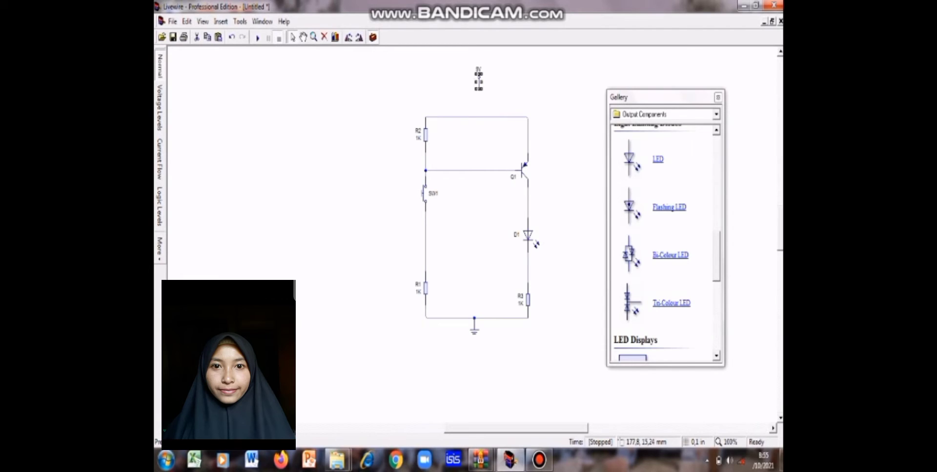
drag(479, 81, 475, 76)
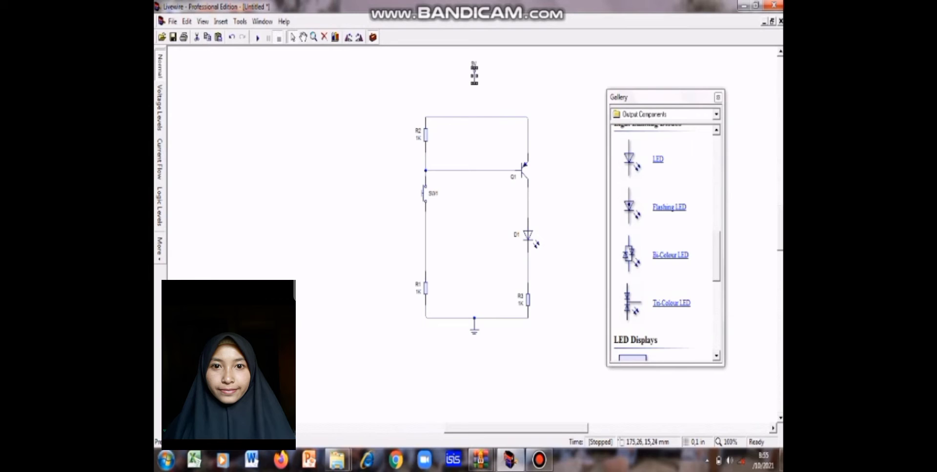
click(478, 78)
mouse_move(474, 71)
mouse_down()
mouse_move(474, 127)
mouse_move(475, 117)
mouse_up()
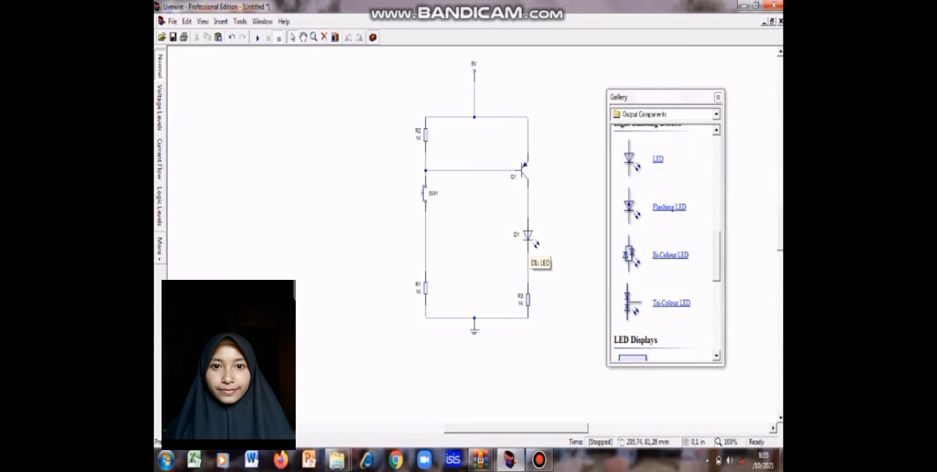
Step: Check the colour models available for the LED
click(529, 239)
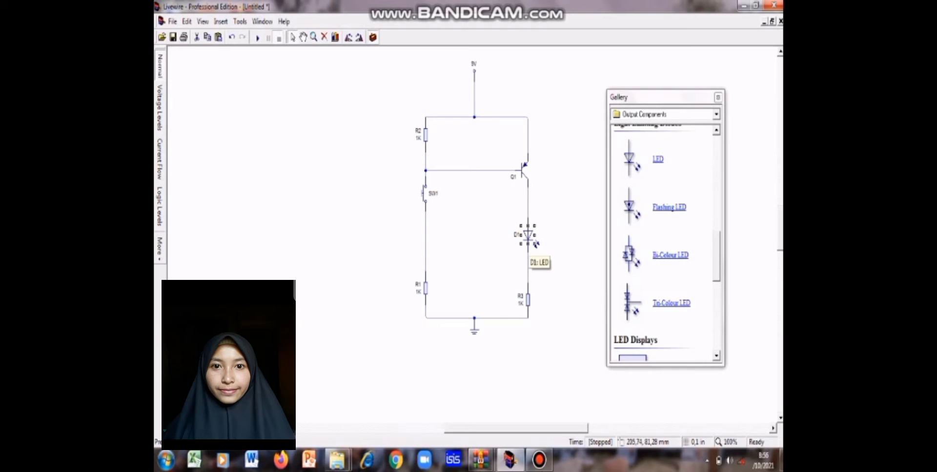
right_click(528, 238)
mouse_move(551, 241)
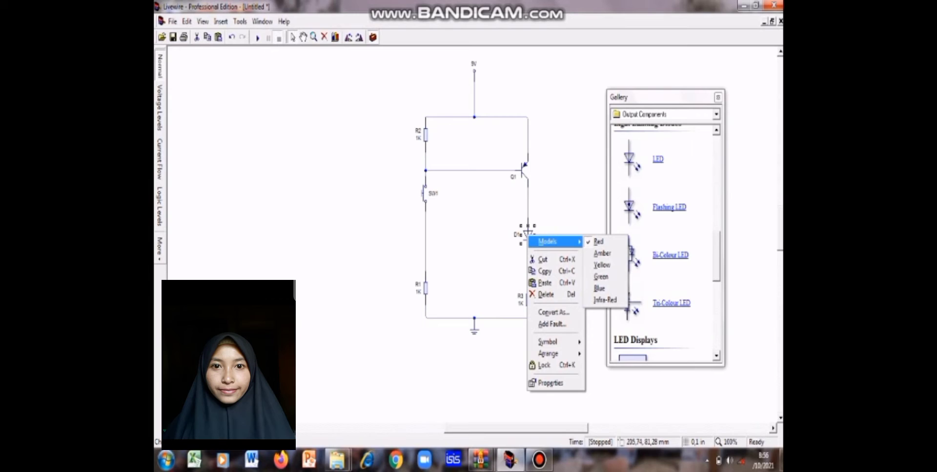
click(520, 254)
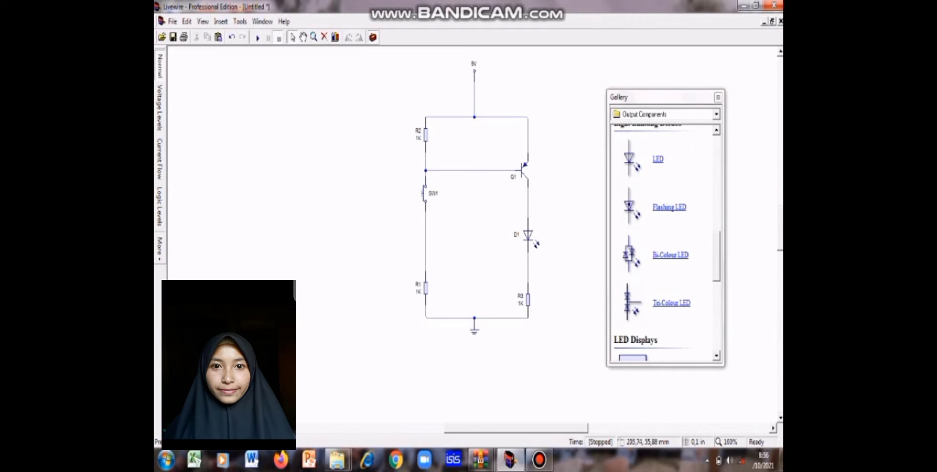
Step: Assign the BD140 model to transistor Q1
click(523, 170)
right_click(523, 171)
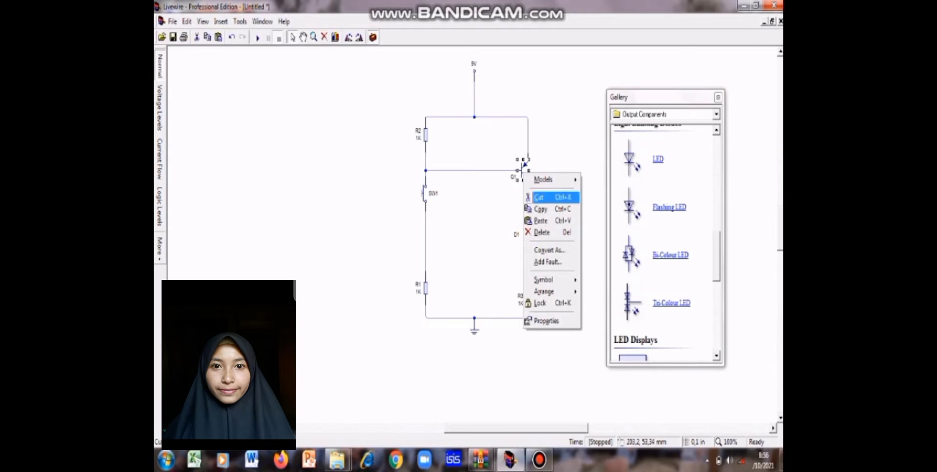
mouse_move(543, 180)
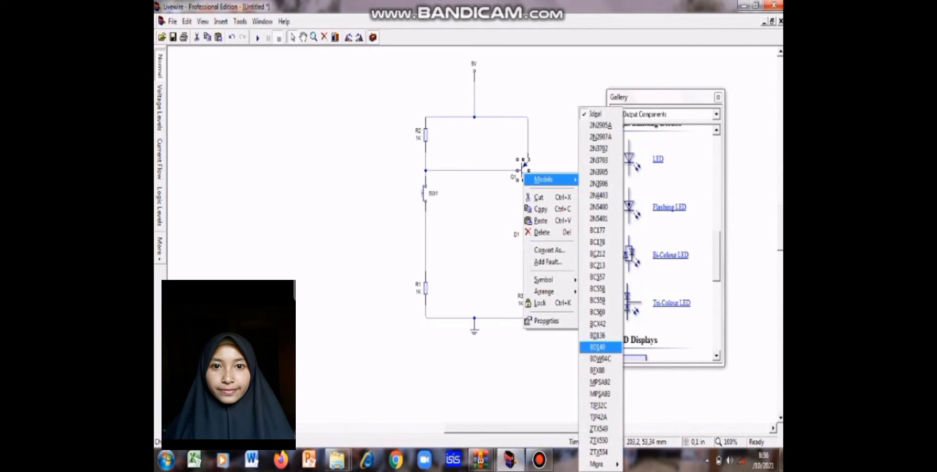
click(597, 347)
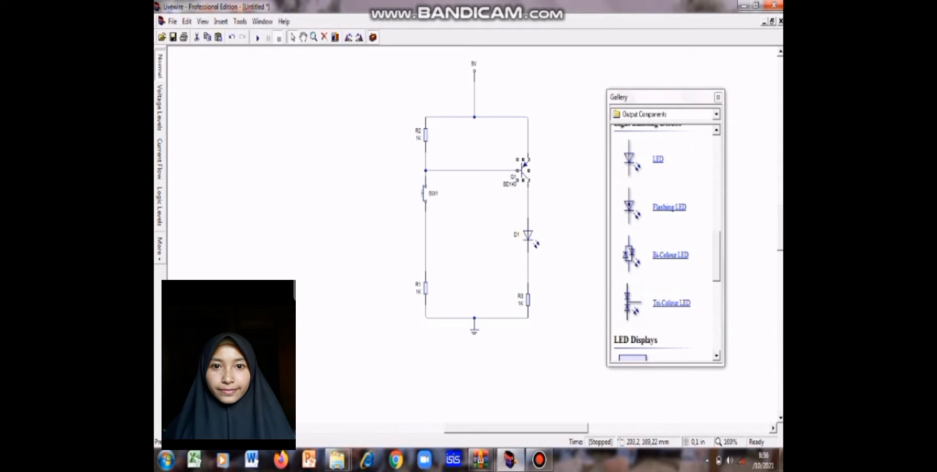
Step: Set the value of resistor R3 below the LED to 330 ohms
click(519, 303)
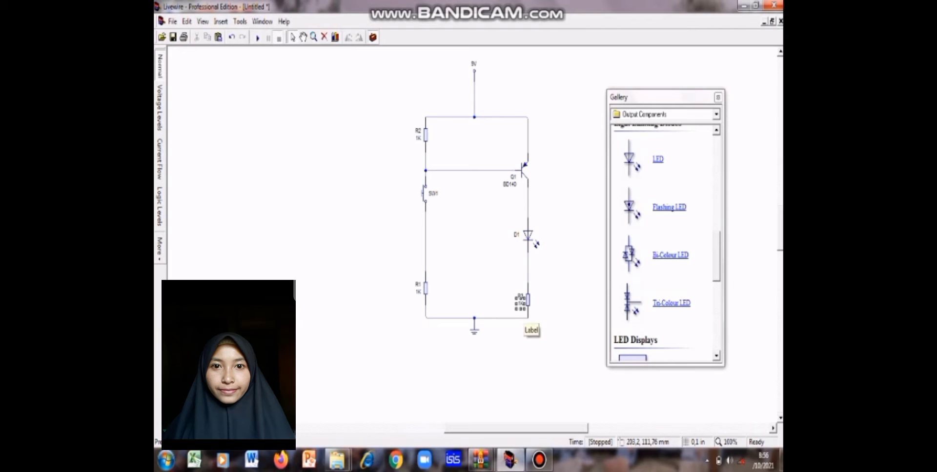
double_click(521, 300)
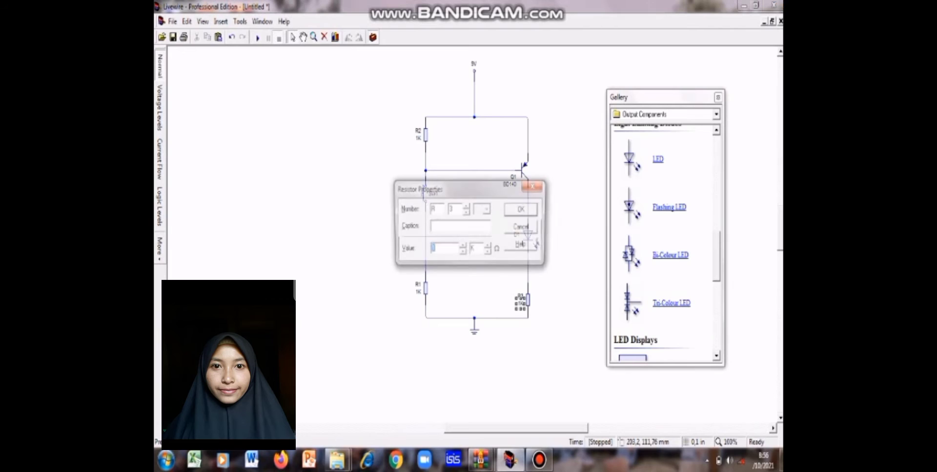
text(1)
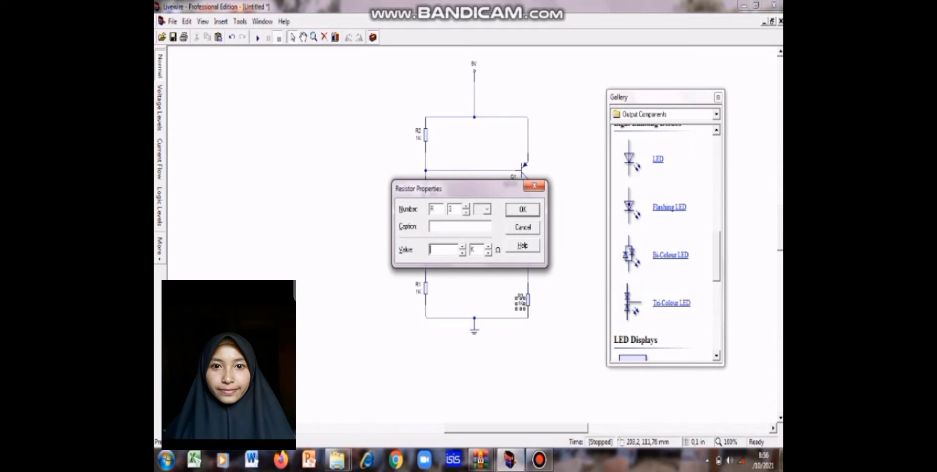
key(BackSpace)
text(330)
click(488, 254)
click(523, 210)
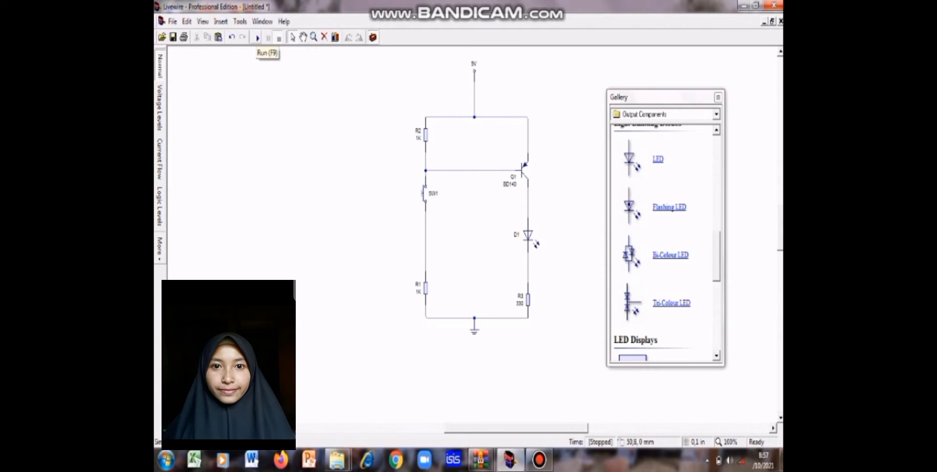
Step: Run the circuit simulation and operate push switch SW1 several times to test the LED
click(257, 38)
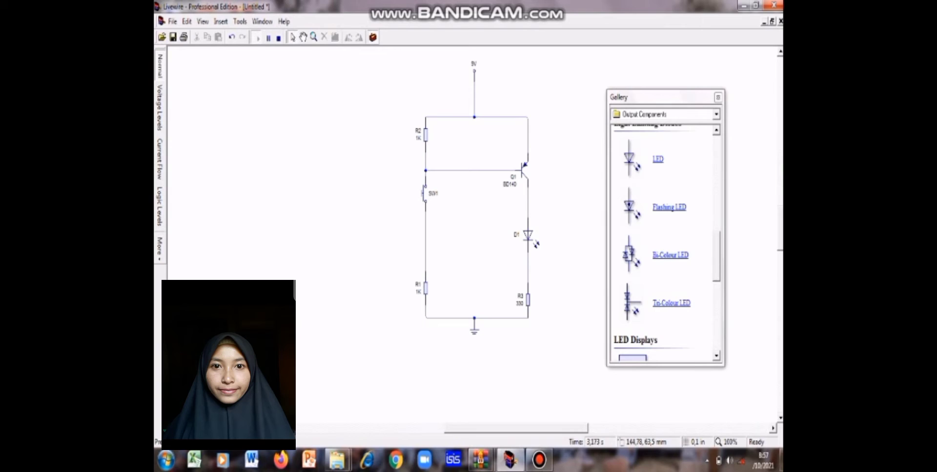
click(424, 193)
click(423, 193)
click(425, 194)
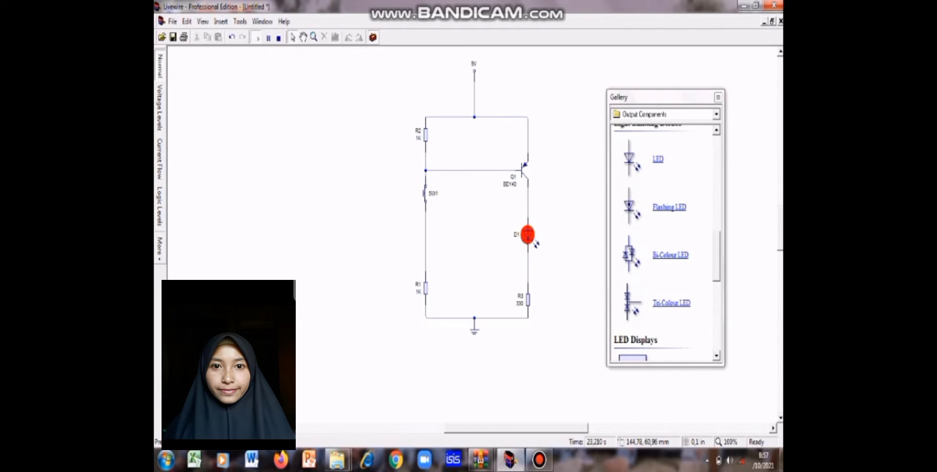
click(424, 195)
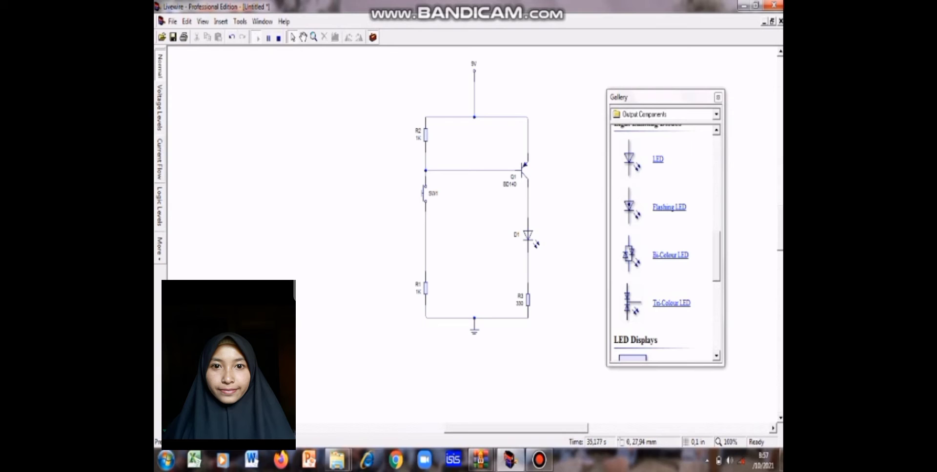
Step: Operate SW1 in the Current Flow view, then return to the Normal view and stop the simulation
click(159, 159)
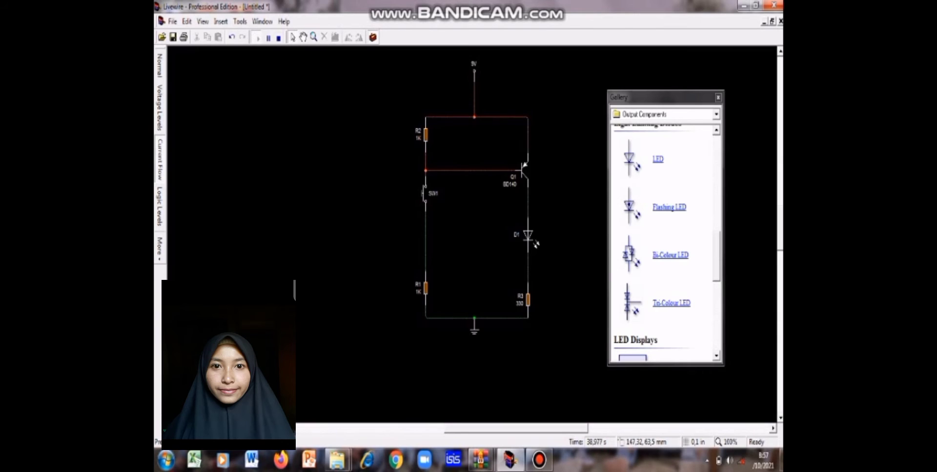
click(424, 193)
click(159, 65)
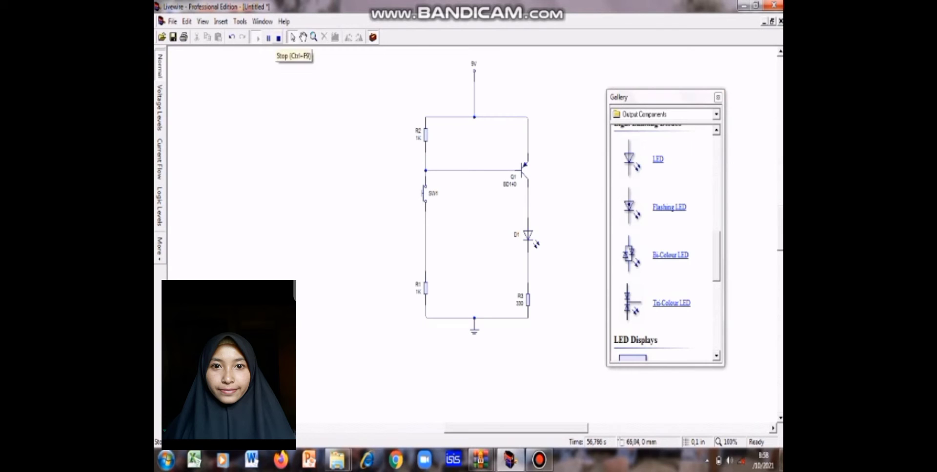
click(278, 38)
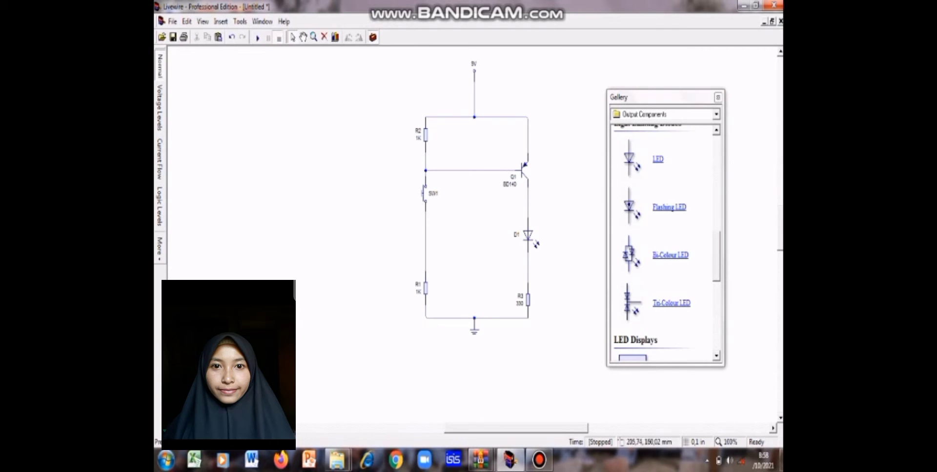
click(539, 459)
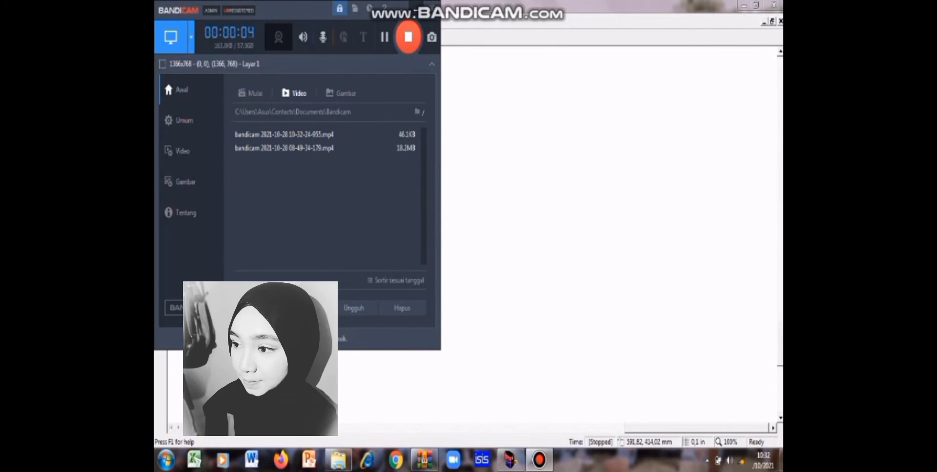
click(415, 8)
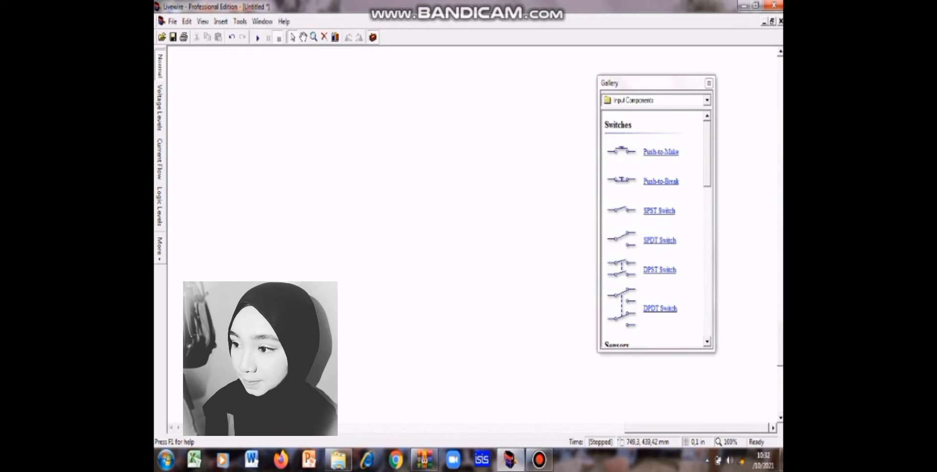
Step: Place a voltage rail from the Power Supplies components on the blank drawing area
click(706, 100)
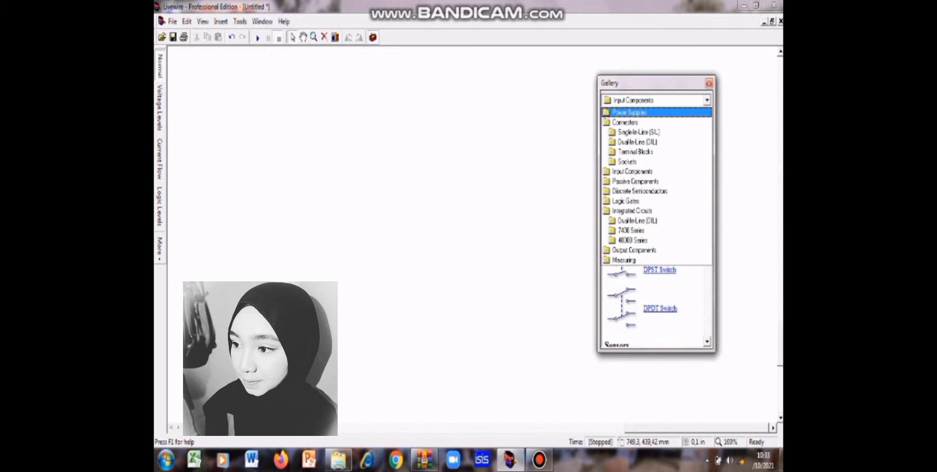
click(629, 113)
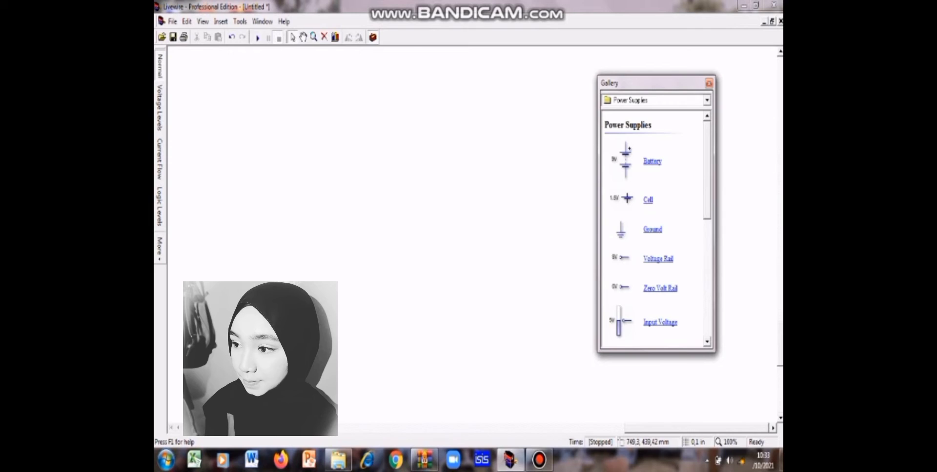
drag(526, 154, 524, 155)
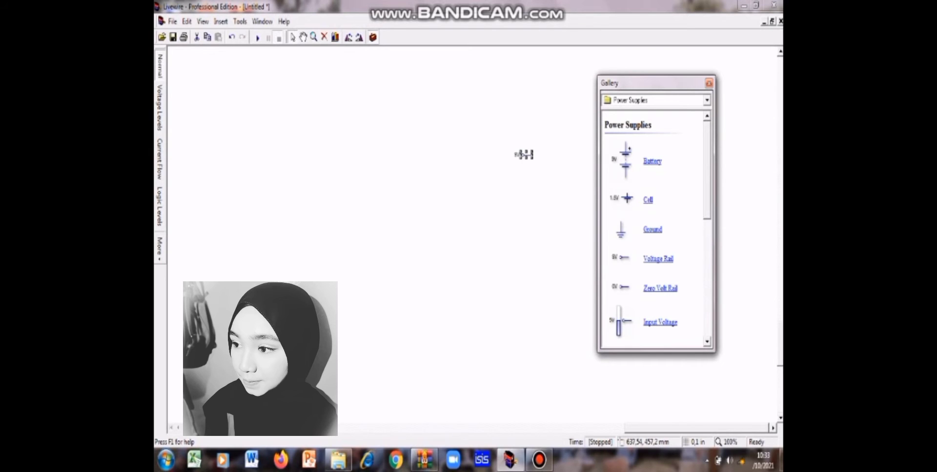
right_click(521, 153)
click(515, 148)
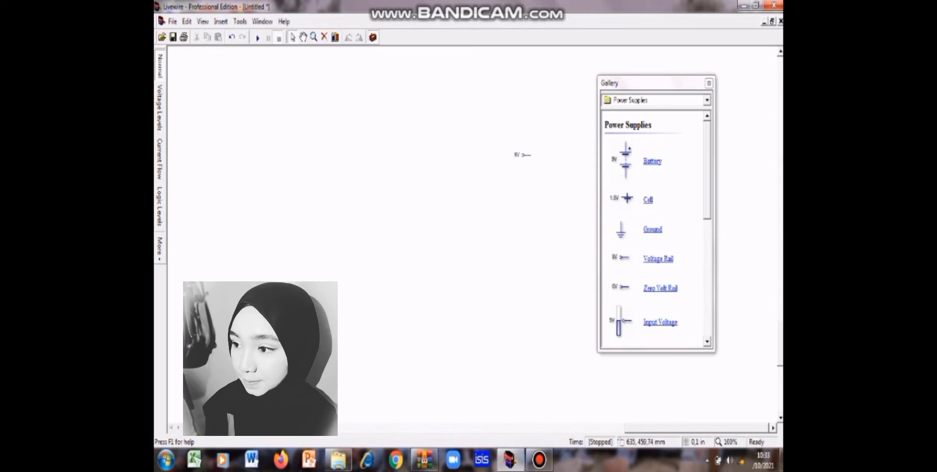
Step: Rotate the voltage rail to vertical with its voltage label on top, and place a ground symbol below it
click(517, 155)
click(517, 156)
click(527, 155)
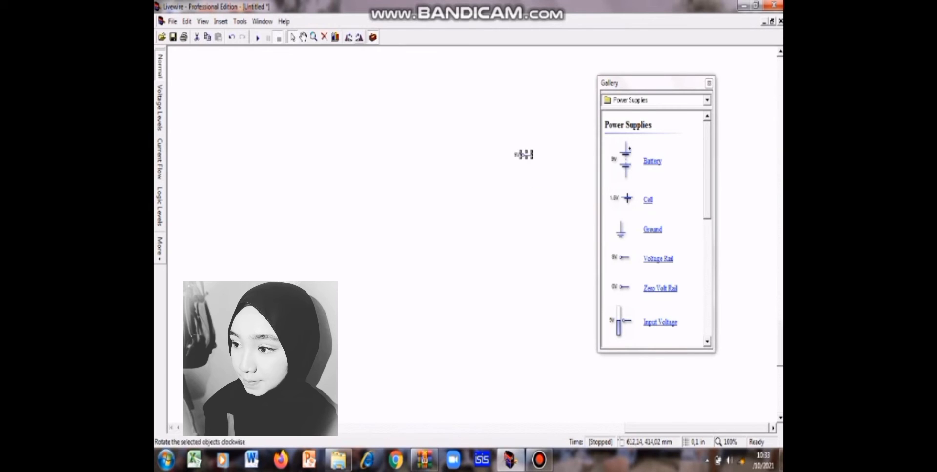
click(348, 37)
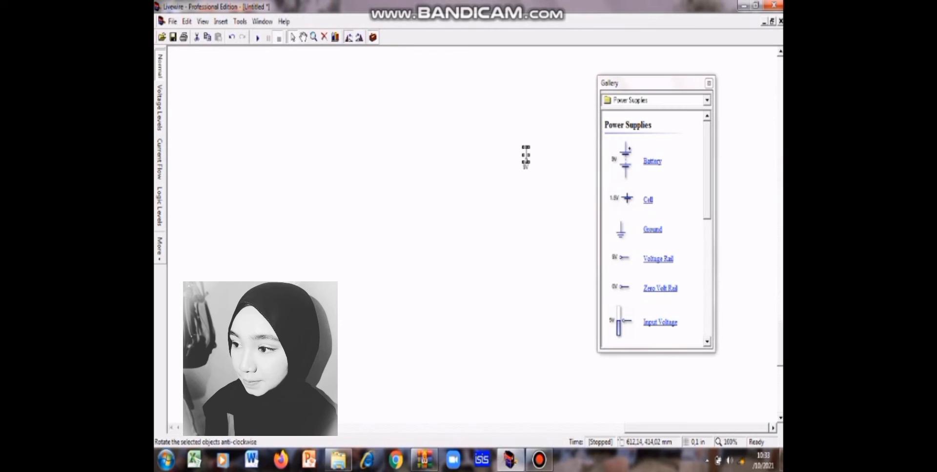
click(348, 37)
click(348, 37)
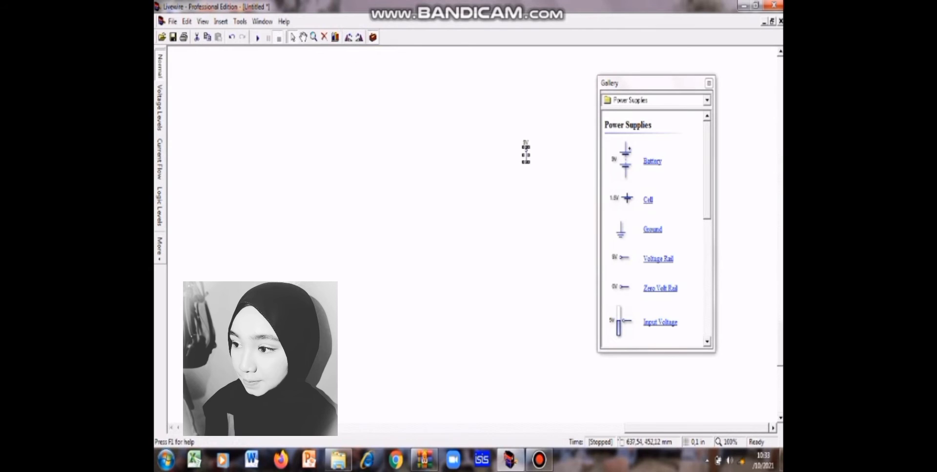
click(706, 100)
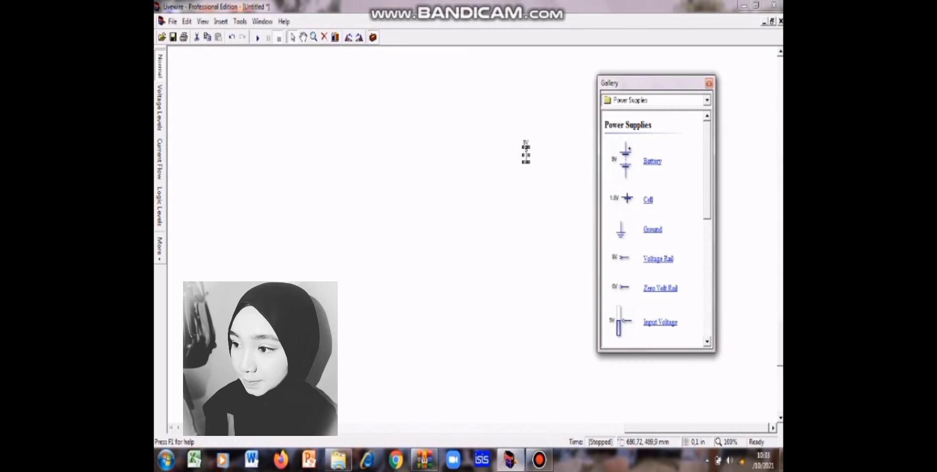
drag(621, 230, 526, 221)
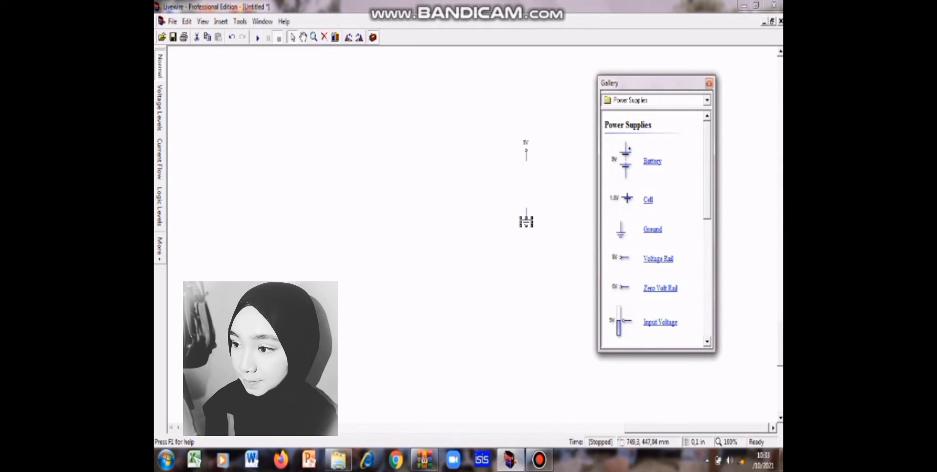
Step: Place three 1K resistors side by side above the voltage rail
click(707, 100)
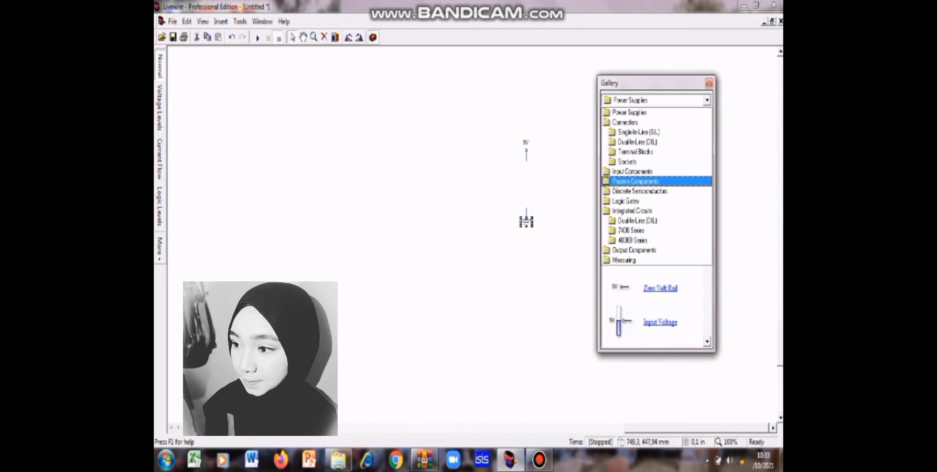
click(635, 181)
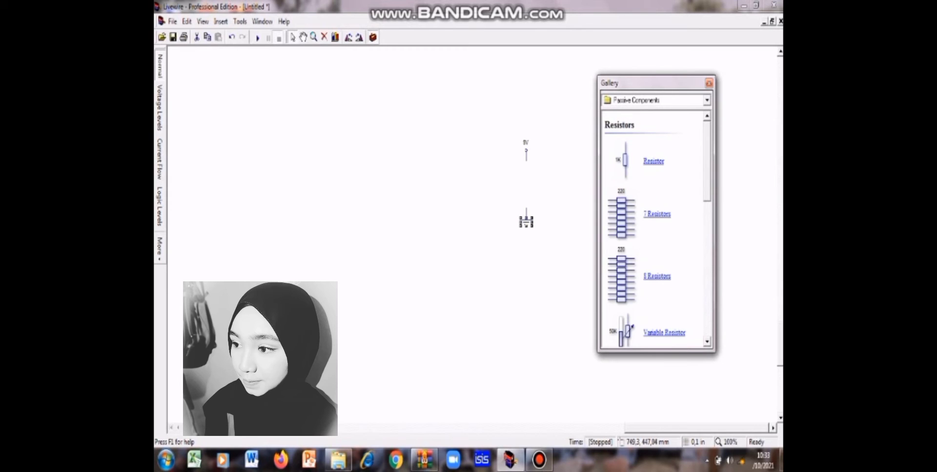
drag(526, 117, 464, 113)
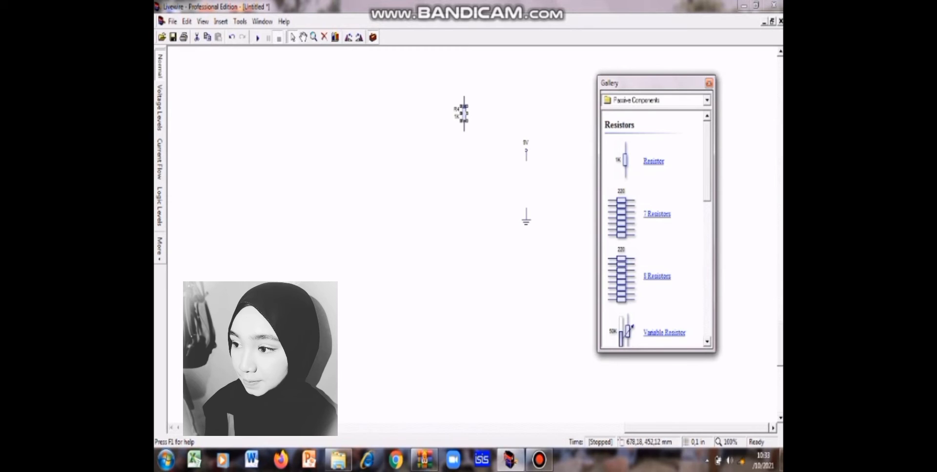
drag(625, 160, 499, 101)
drag(583, 138, 535, 102)
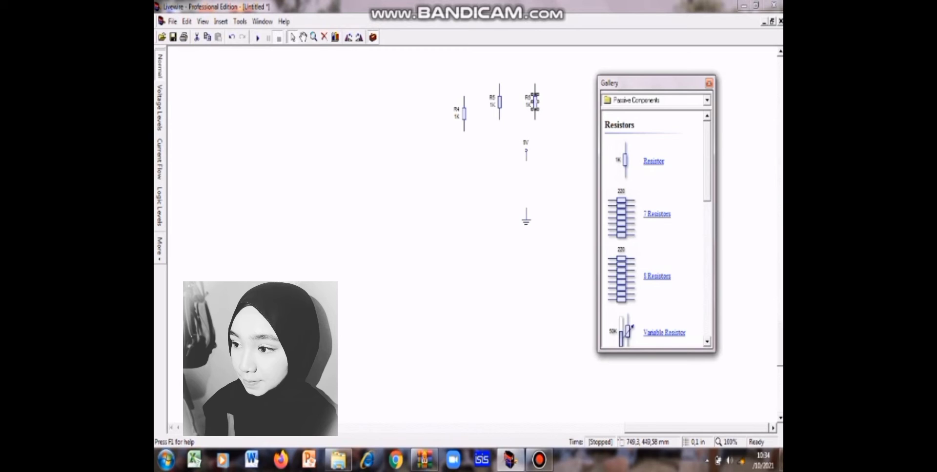
Step: Place an NPN transistor to the right of the ground symbol
click(707, 101)
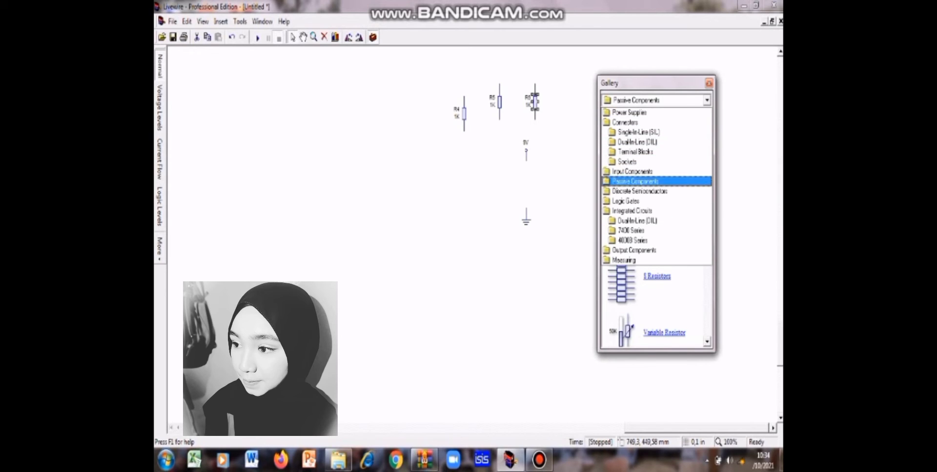
click(640, 191)
scroll(654, 227, down, 2)
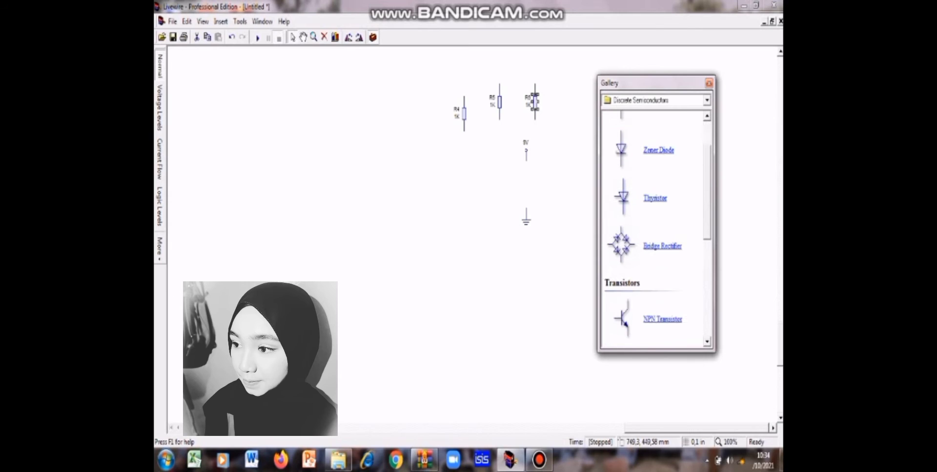
scroll(654, 227, down, 1)
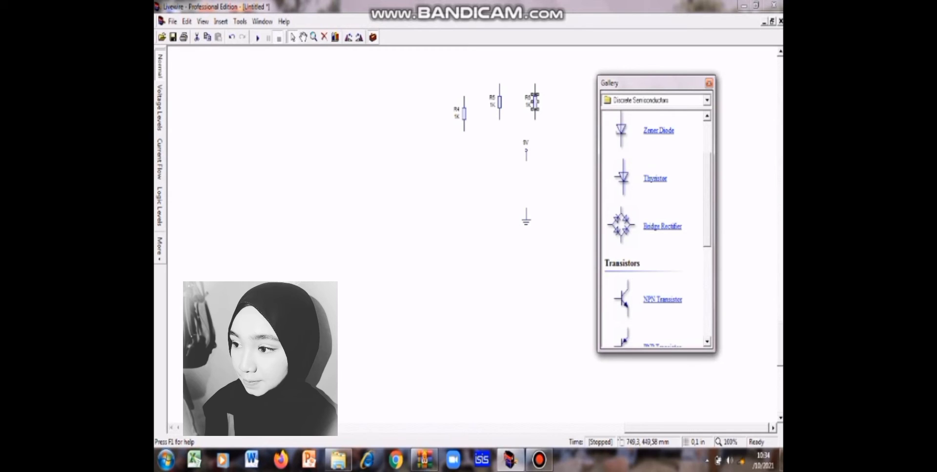
drag(589, 285, 568, 203)
Step: Place a standard LED below the ground symbol and the transistor
click(707, 100)
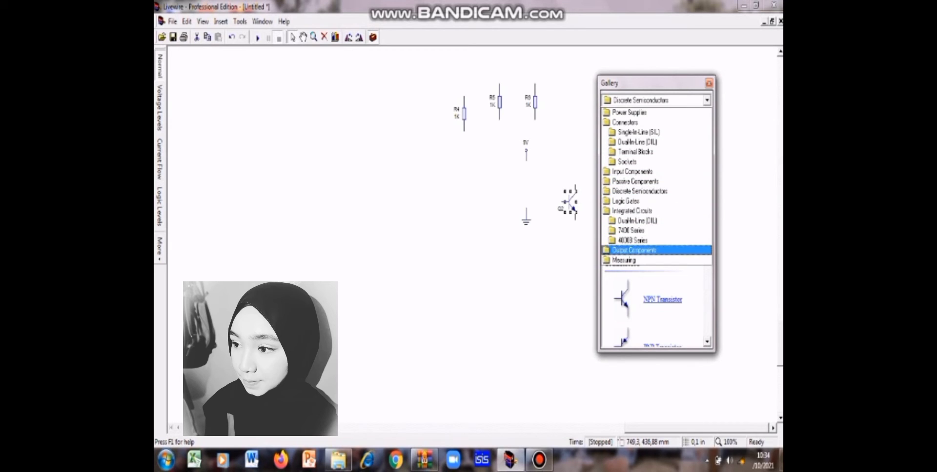
click(634, 250)
scroll(654, 229, down, 3)
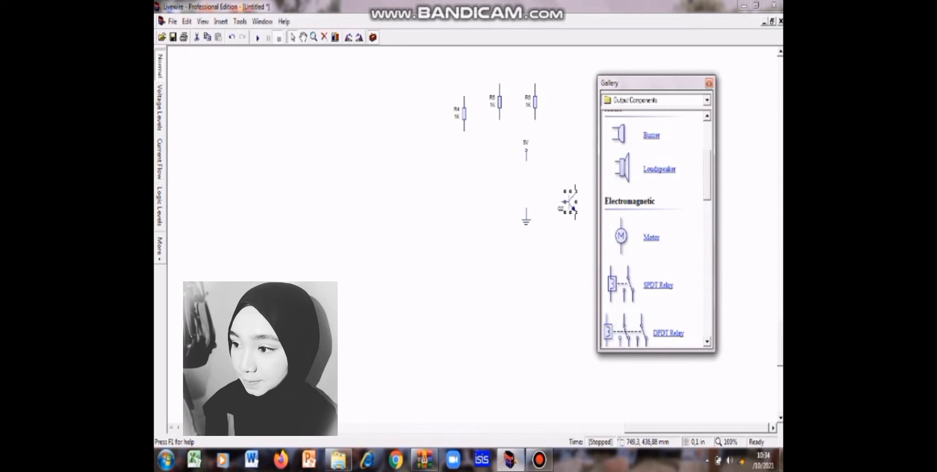
scroll(654, 230, down, 5)
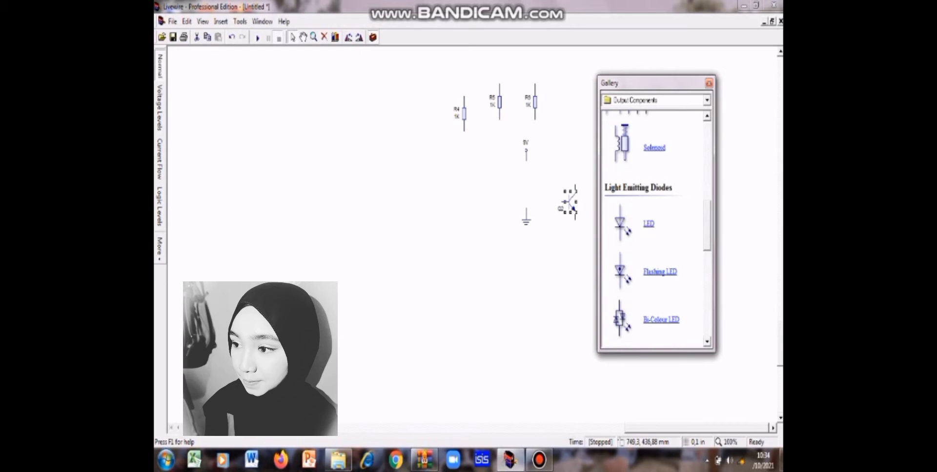
drag(620, 224, 548, 255)
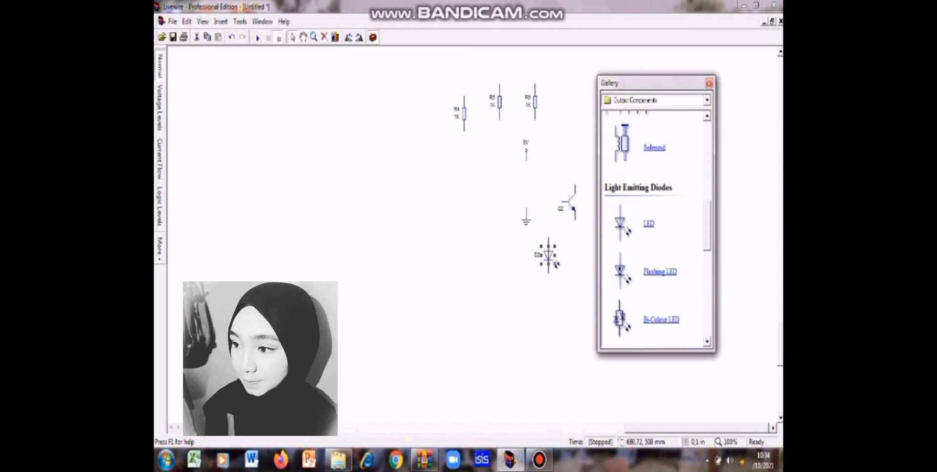
Step: Place a Push-to-Make switch to the right of the voltage rail and rotate it to vertical
scroll(654, 229, down, 2)
scroll(654, 229, up, 5)
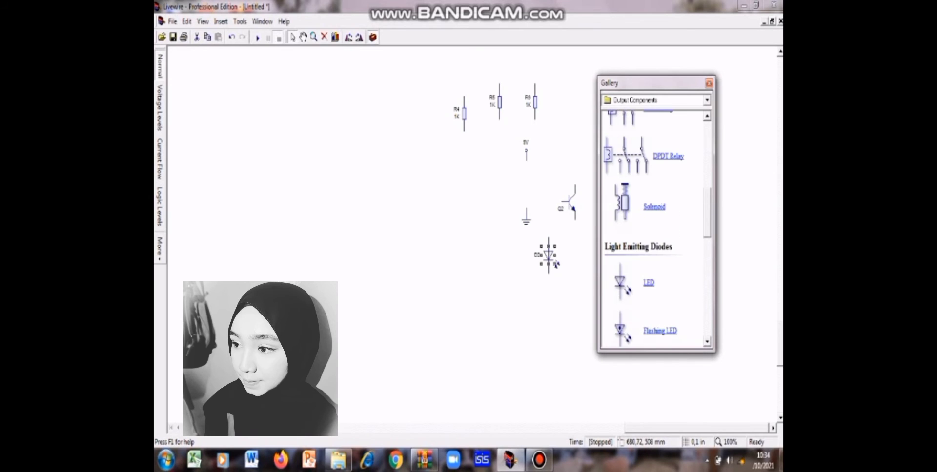
scroll(654, 230, up, 6)
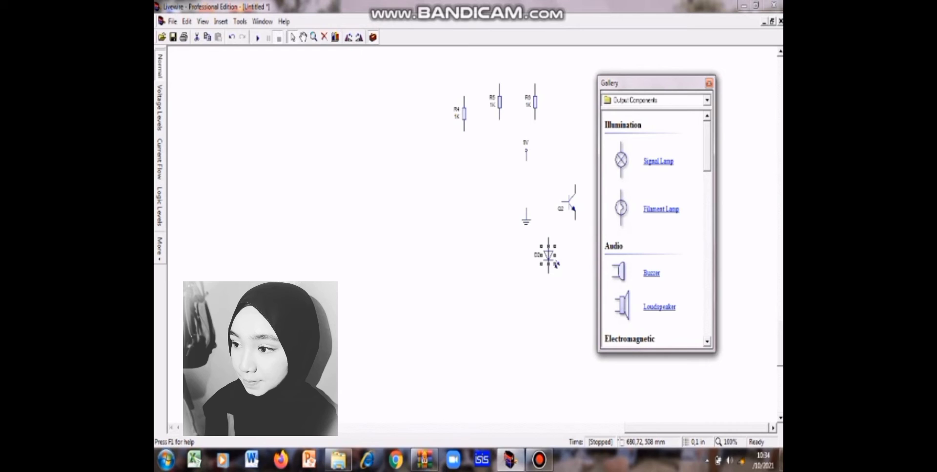
click(706, 101)
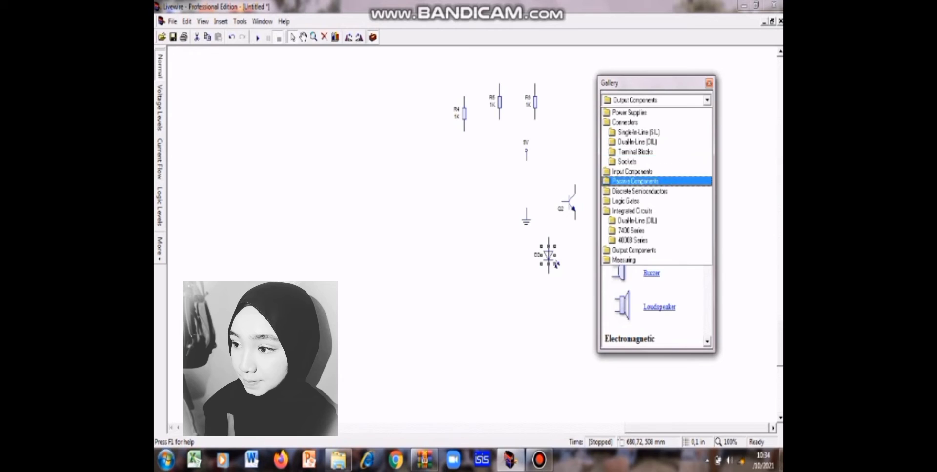
click(632, 171)
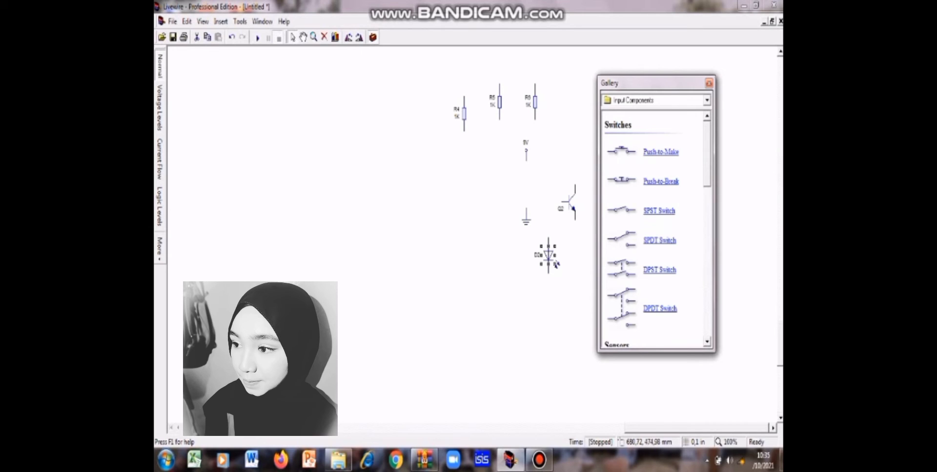
drag(621, 151, 557, 160)
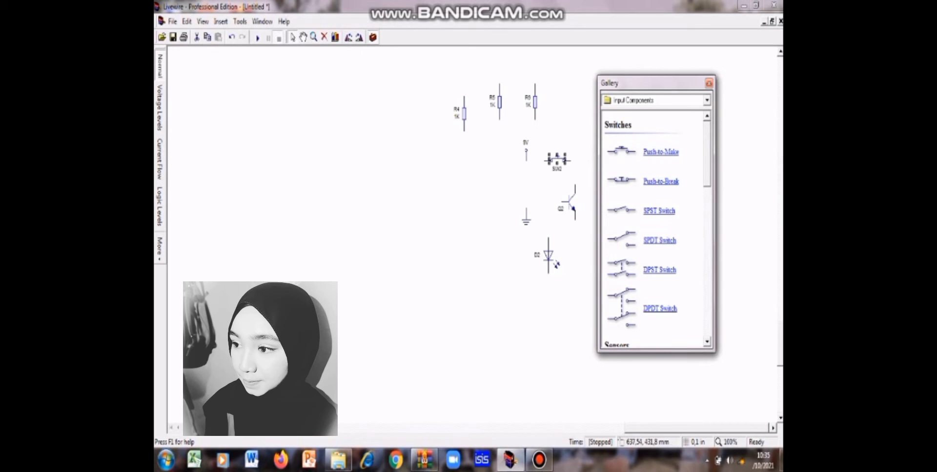
click(348, 38)
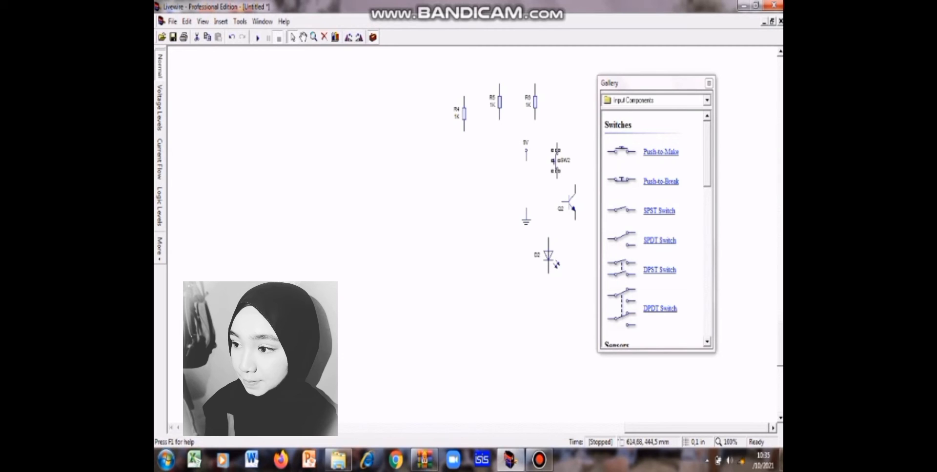
Step: Arrange resistor R4, the push switch and resistor R5 in a vertical column and wire them in series
click(464, 114)
drag(464, 114, 376, 126)
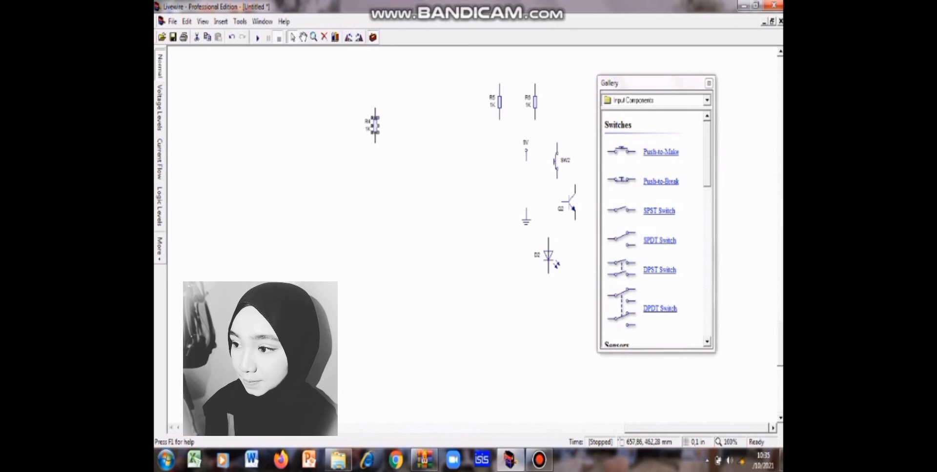
click(556, 161)
drag(379, 156, 373, 185)
click(386, 78)
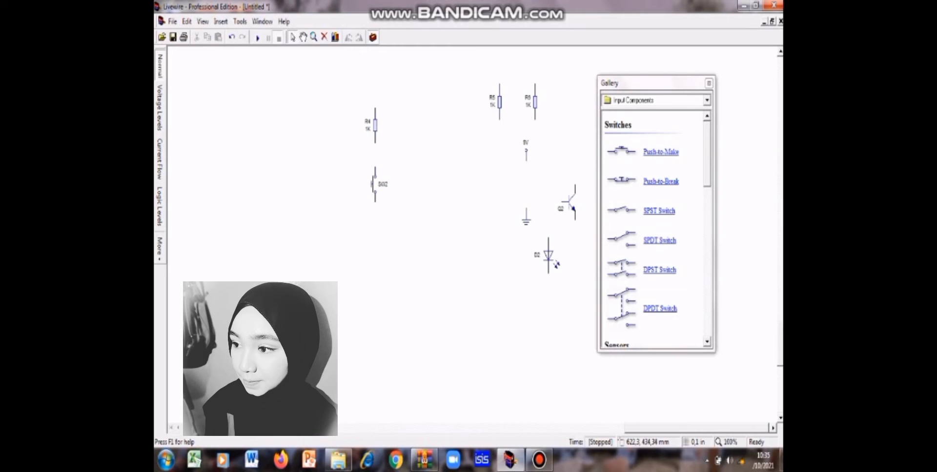
drag(499, 102, 483, 115)
drag(499, 102, 376, 243)
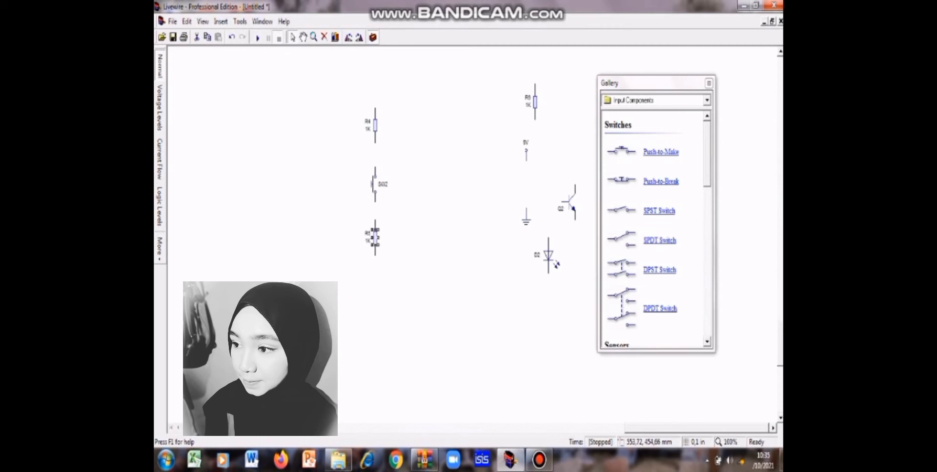
drag(375, 143, 375, 167)
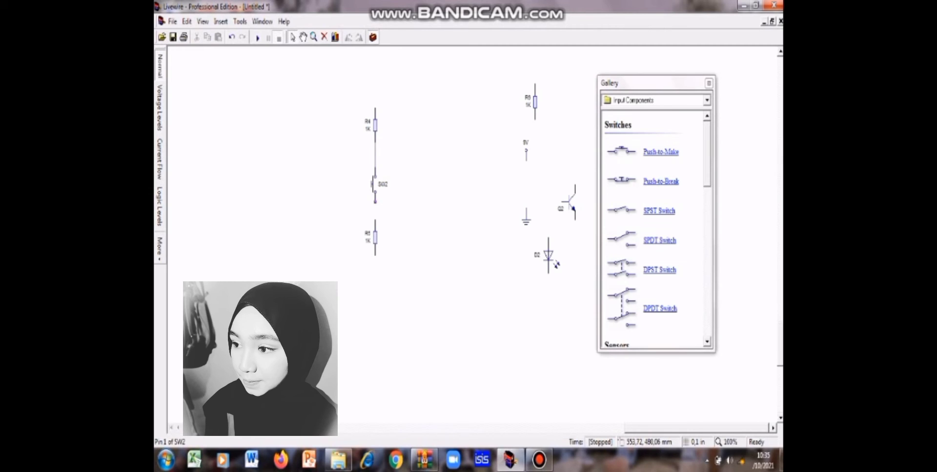
drag(376, 201, 375, 220)
Step: Place the R6 label beside its 1K value and move resistor R6 to the right of R4
drag(528, 98, 505, 111)
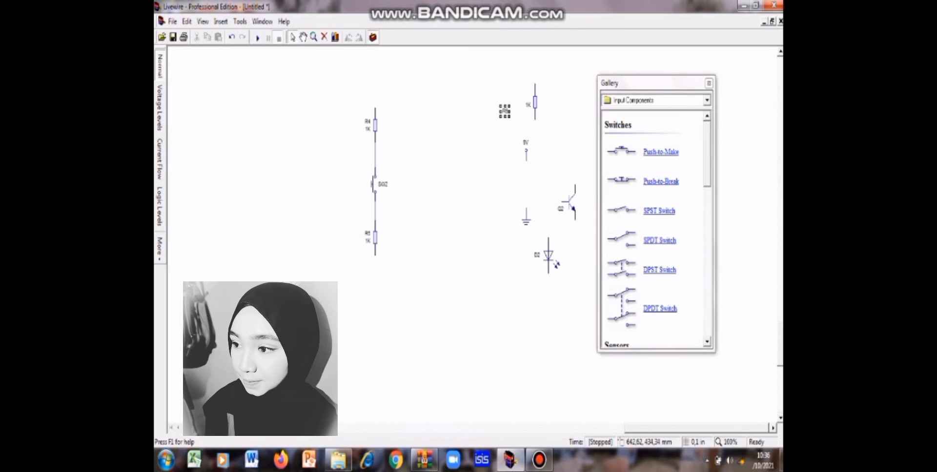
click(513, 117)
drag(505, 111, 518, 105)
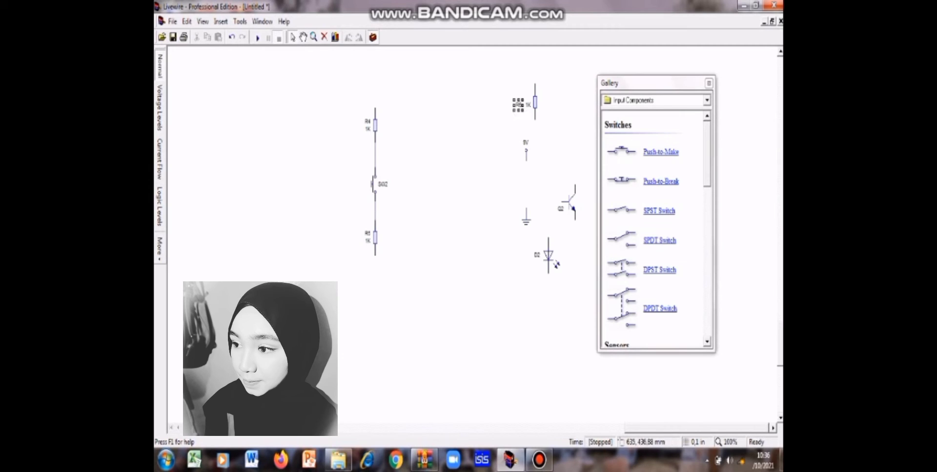
click(519, 147)
click(526, 153)
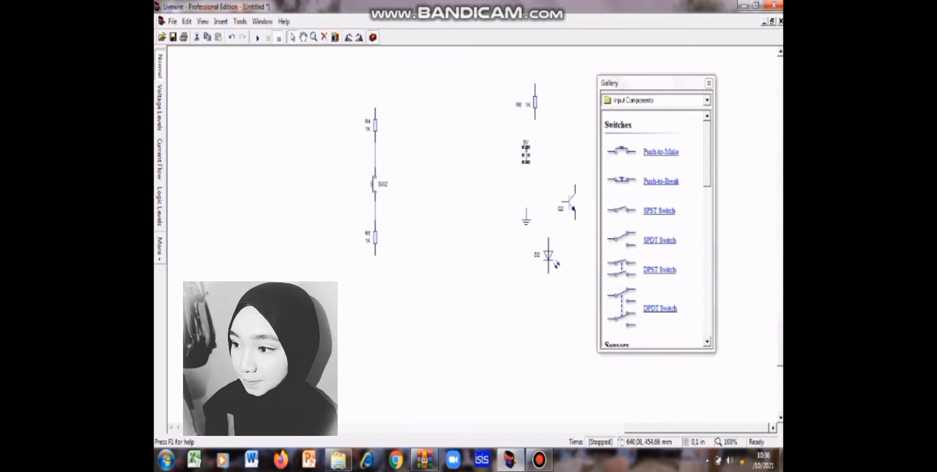
drag(535, 102, 477, 120)
mouse_move(478, 119)
mouse_down()
mouse_move(468, 111)
mouse_move(459, 119)
mouse_up()
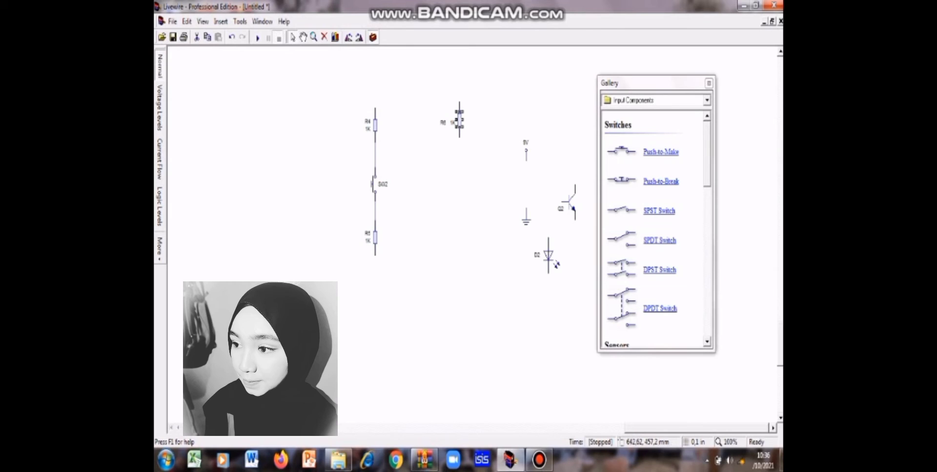
Step: Move the voltage label and the voltage rail up above resistor R6
click(525, 145)
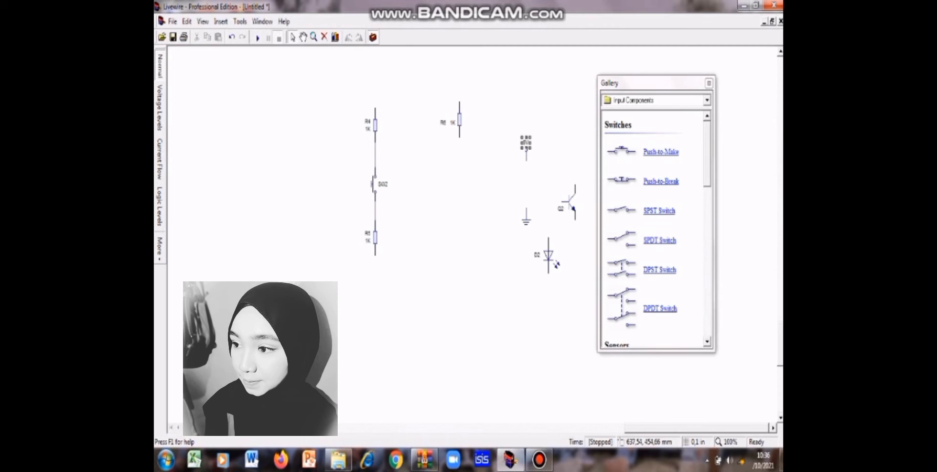
drag(479, 75, 474, 70)
click(470, 70)
click(526, 154)
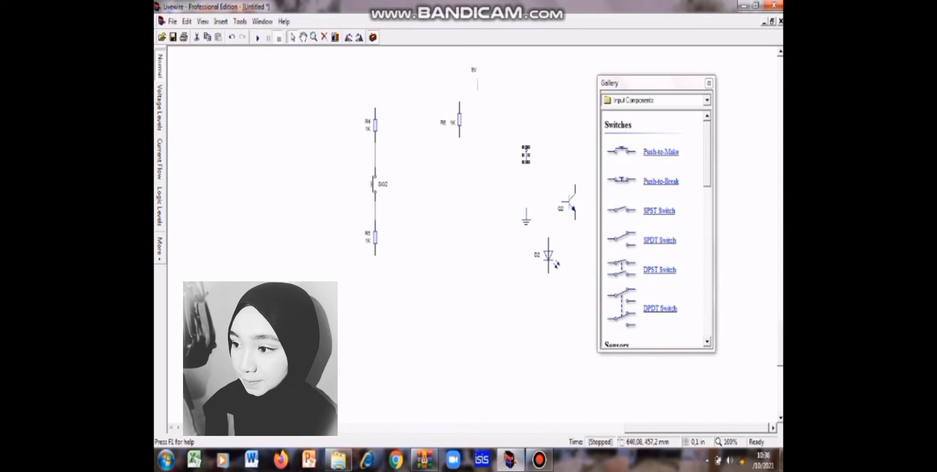
drag(525, 155, 472, 84)
click(488, 100)
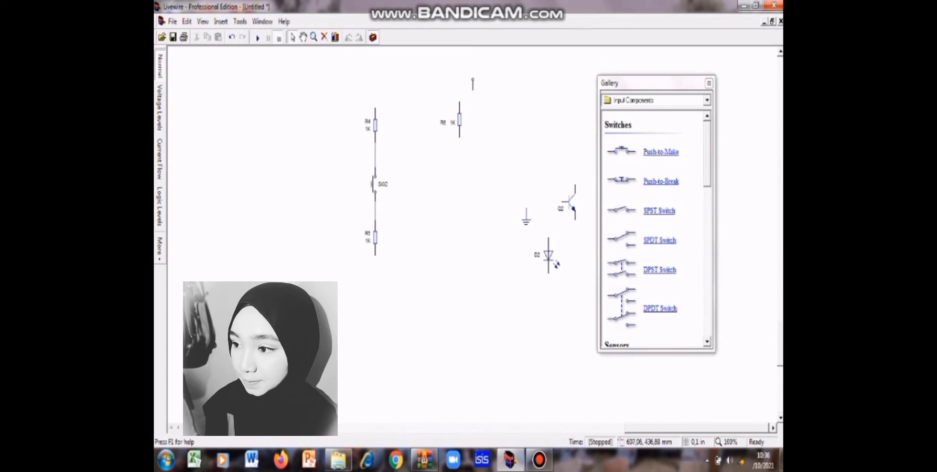
Step: Set the voltage rail's value to 5 V and check its properties again
click(459, 120)
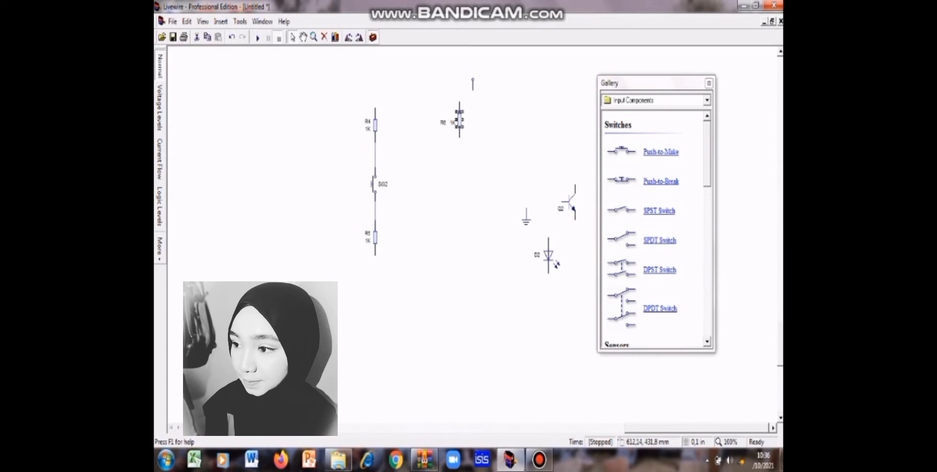
double_click(472, 84)
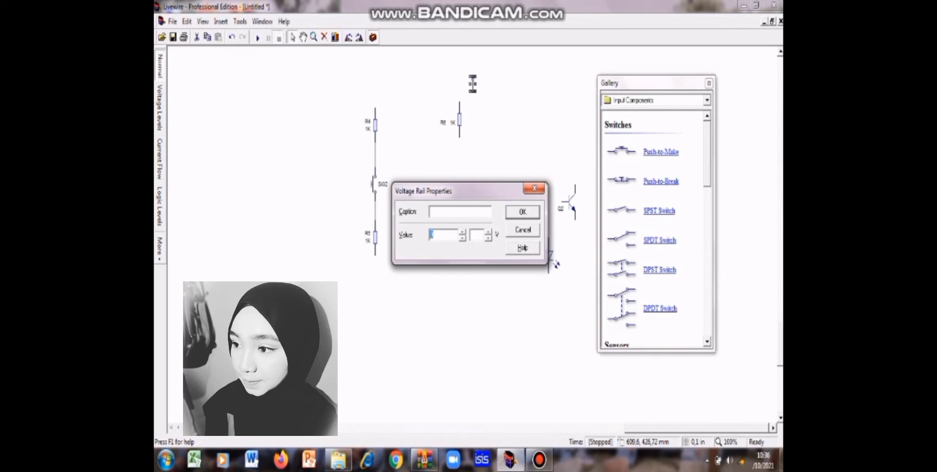
text(5)
key(Return)
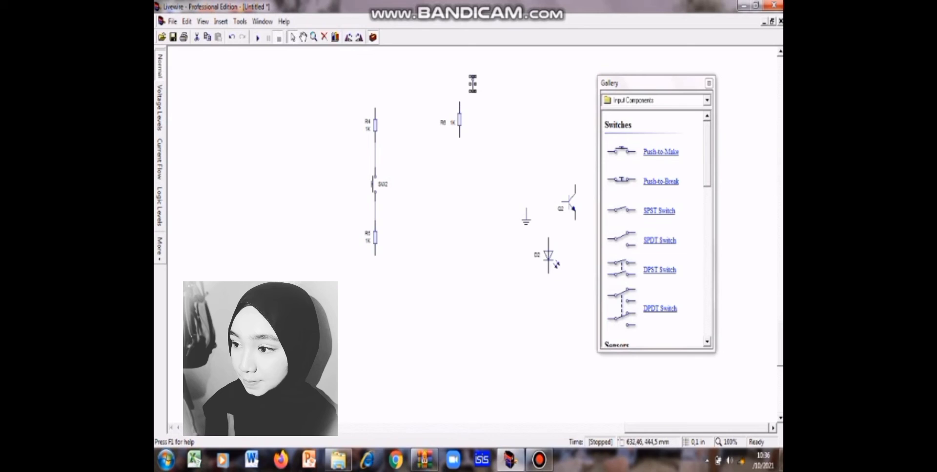
click(459, 119)
click(454, 114)
double_click(472, 84)
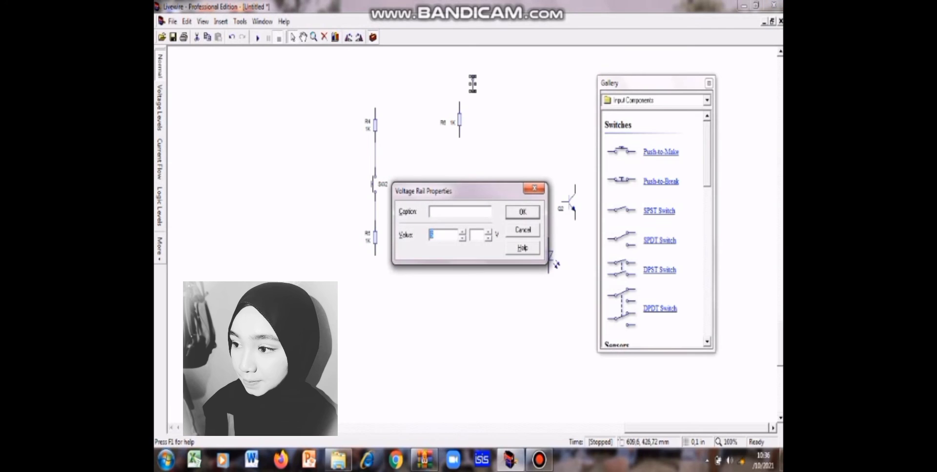
click(523, 211)
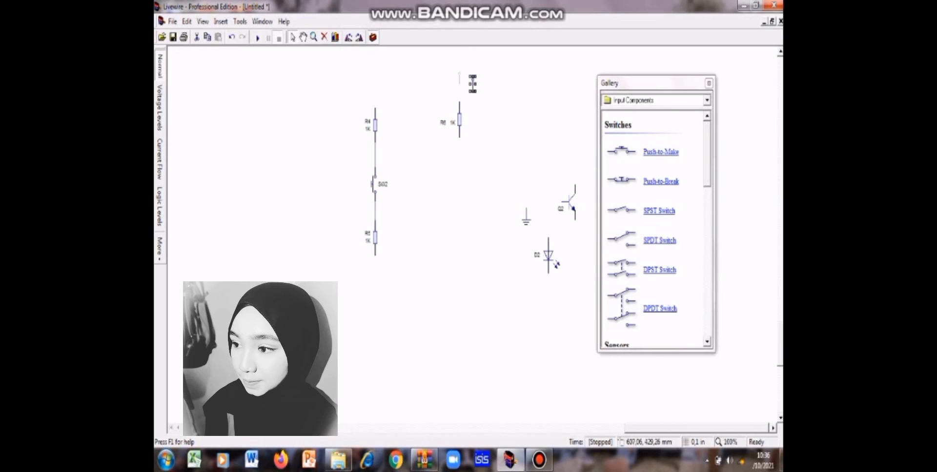
Step: Align the voltage rail directly above R6 and wire it to the resistor's upper pin
drag(473, 84, 459, 78)
mouse_move(459, 102)
mouse_down()
mouse_move(478, 131)
mouse_move(460, 102)
mouse_up()
click(457, 93)
drag(459, 84, 458, 102)
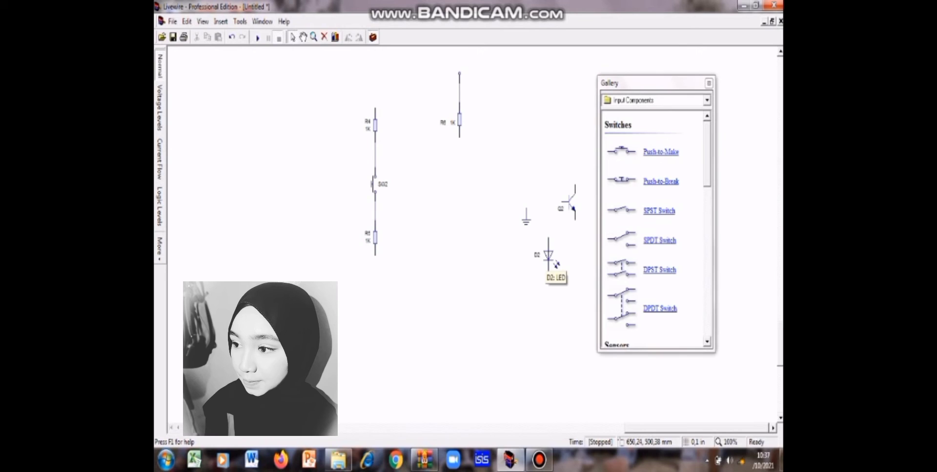
Step: Move the LED and the NPN transistor below R6 and wire resistor, LED and collector in series
drag(555, 264, 466, 187)
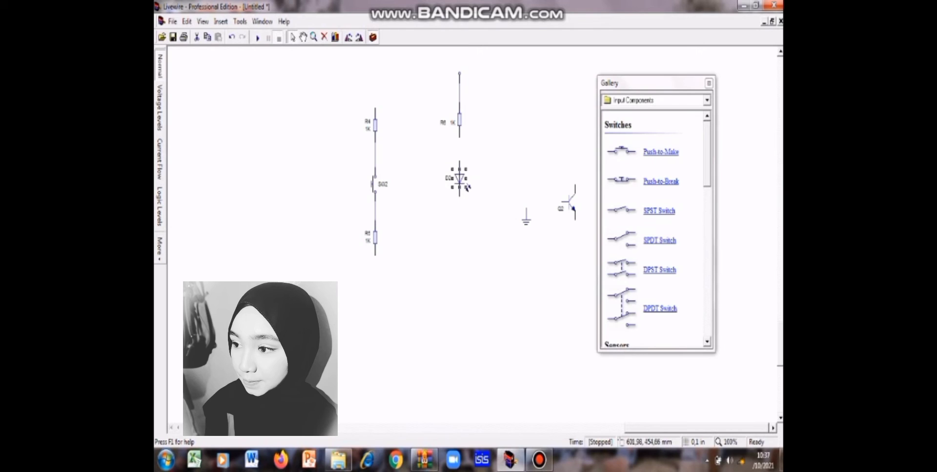
drag(459, 137, 459, 161)
click(467, 188)
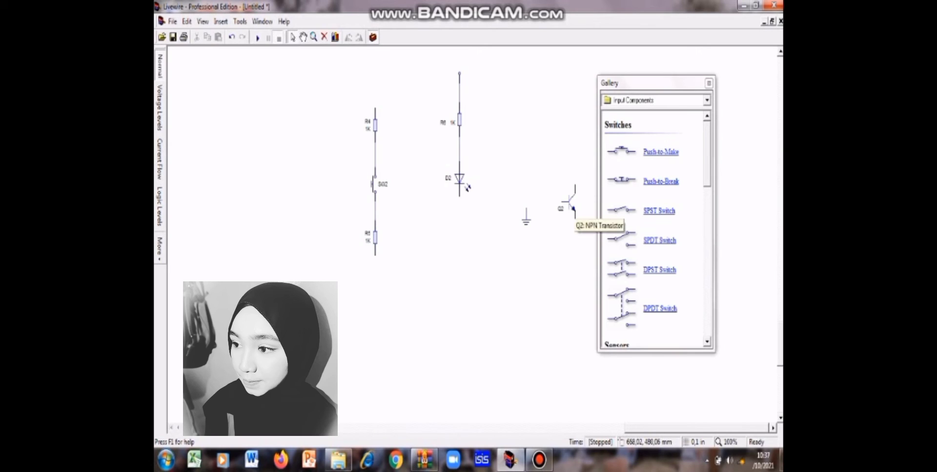
drag(569, 207, 455, 237)
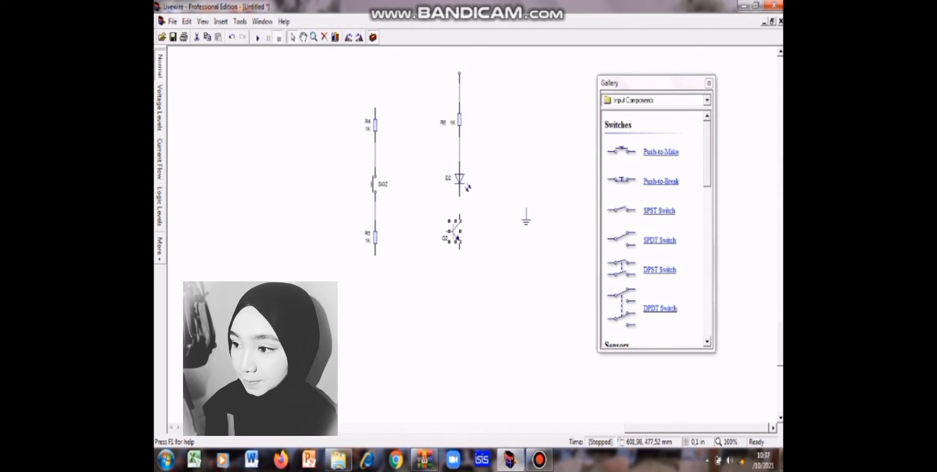
drag(459, 197, 459, 215)
drag(445, 231, 455, 297)
scroll(417, 394, up, 4)
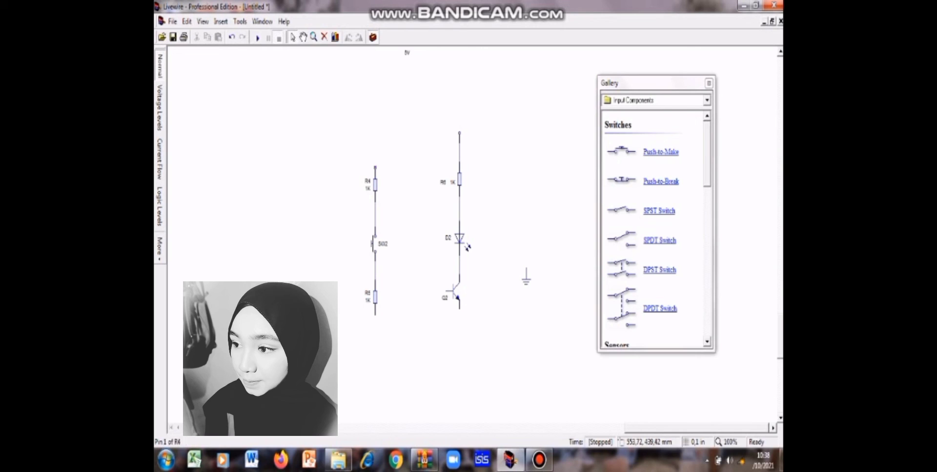
Step: Try to wire the upper pin of R4 across to the branch above R6
drag(374, 167, 459, 167)
key(ctrl+z)
mouse_move(447, 161)
mouse_down()
mouse_move(375, 170)
mouse_move(459, 167)
mouse_up()
Step: Move R5 slightly down and wire the transistor's emitter to its lower pin
click(375, 312)
drag(375, 297, 375, 309)
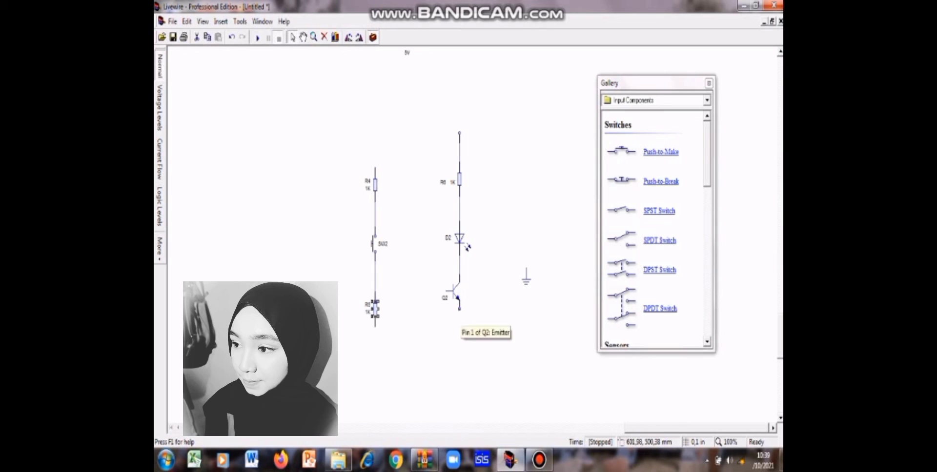
mouse_move(460, 309)
mouse_down()
mouse_move(460, 332)
mouse_move(376, 326)
mouse_up()
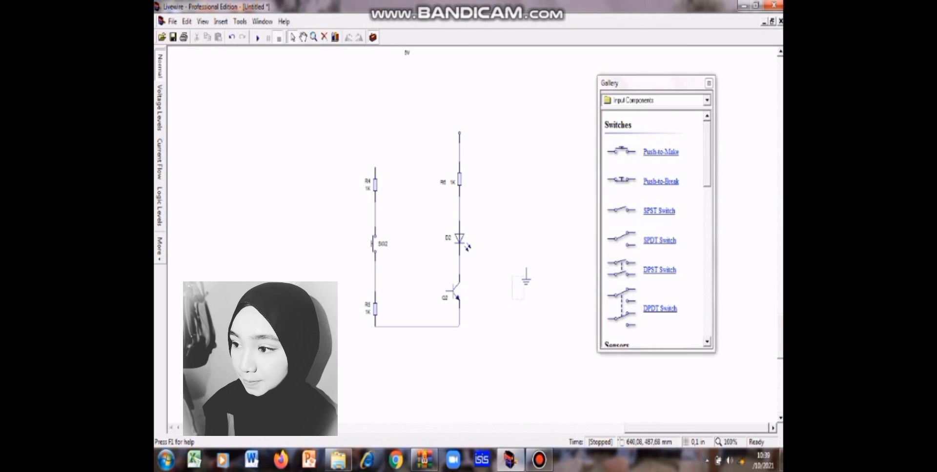
Step: Move the ground symbol below the wire joining R5 and the emitter, and connect it to that wire
click(526, 280)
click(519, 283)
click(526, 282)
drag(526, 281, 486, 332)
drag(438, 351, 419, 358)
drag(526, 281, 415, 357)
drag(415, 336, 415, 327)
Step: Try again to connect the free upper end of R4 to the R6 branch
drag(375, 167, 460, 168)
right_click(459, 132)
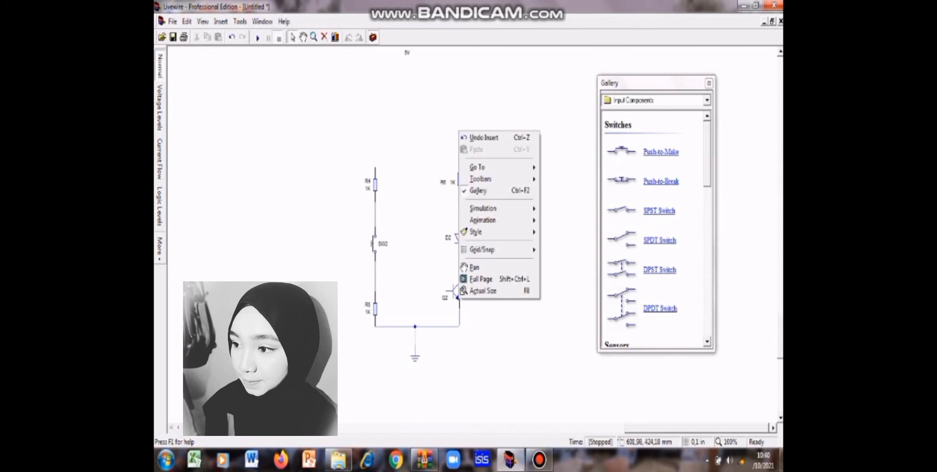
click(457, 131)
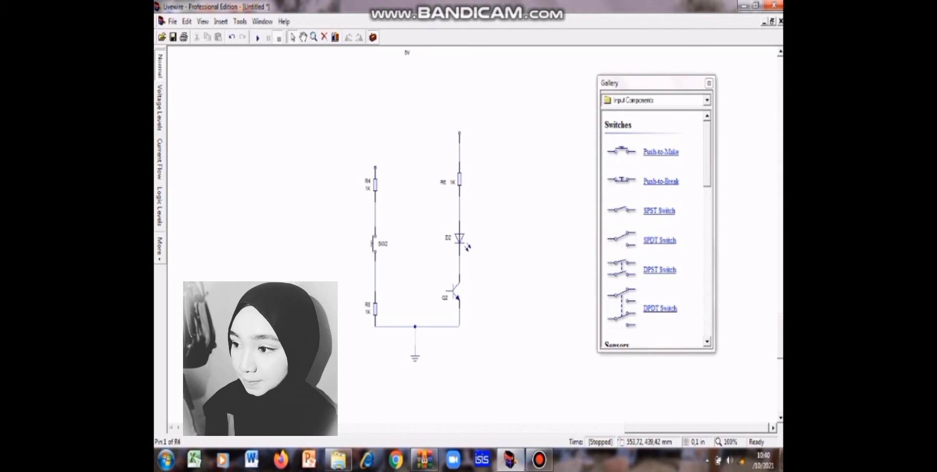
drag(374, 168, 459, 179)
Step: Change the NPN transistor's model to BD139
click(454, 291)
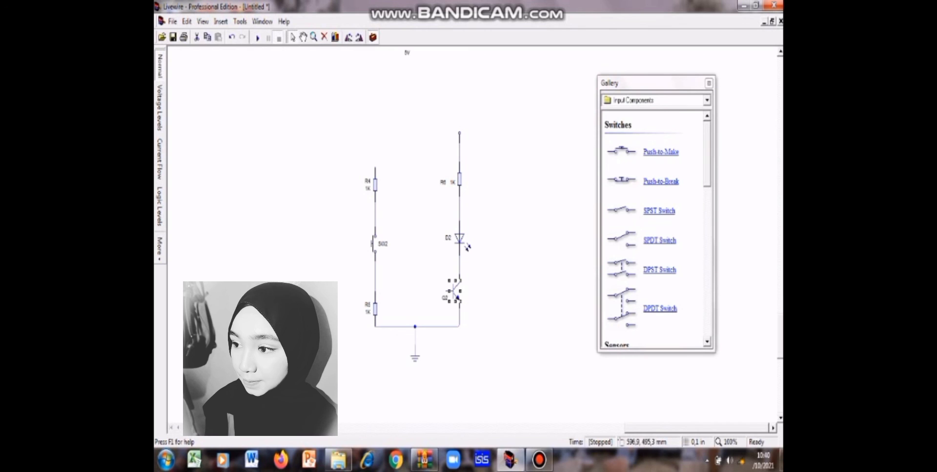
right_click(455, 292)
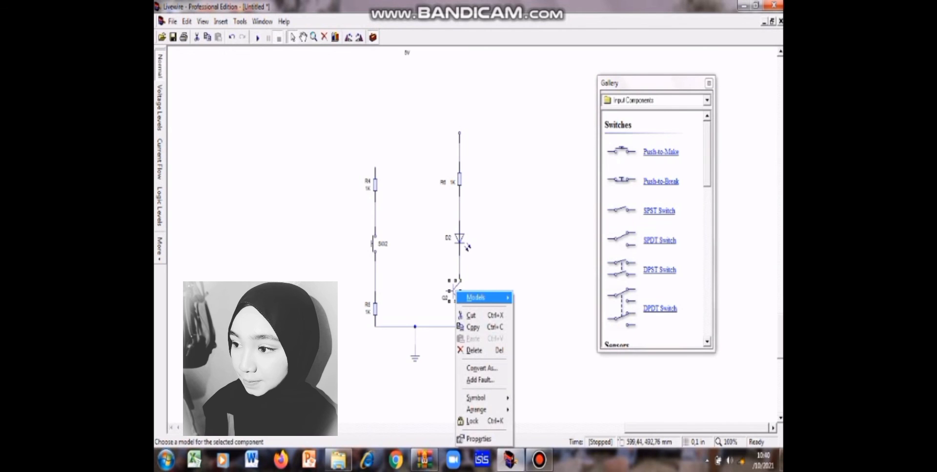
mouse_move(484, 298)
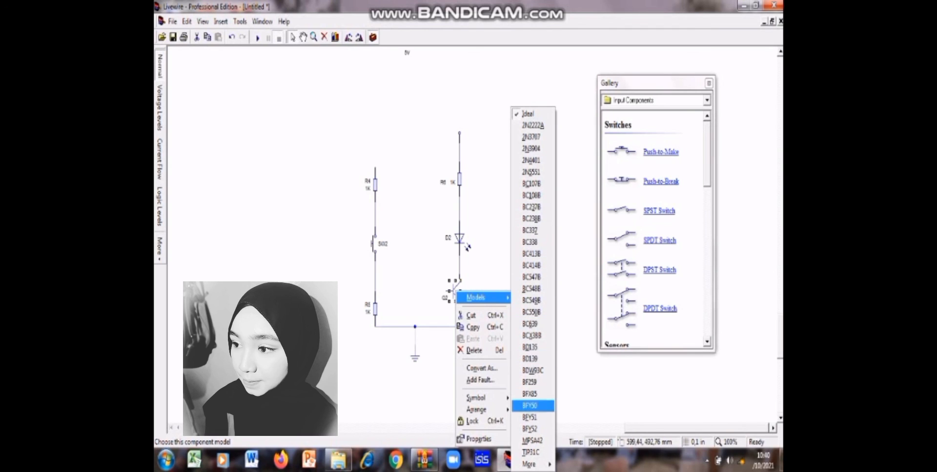
click(529, 359)
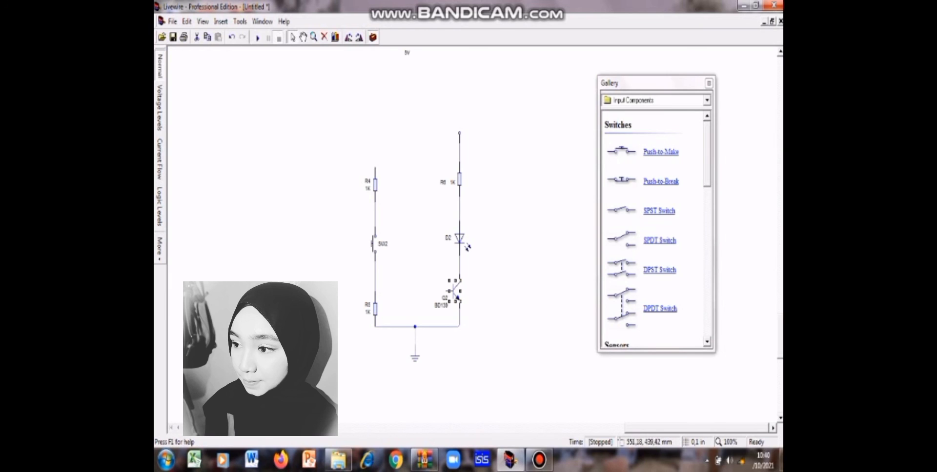
Step: Wire the free upper end of R4 to the line just above R6
drag(375, 167, 459, 167)
key(ctrl+z)
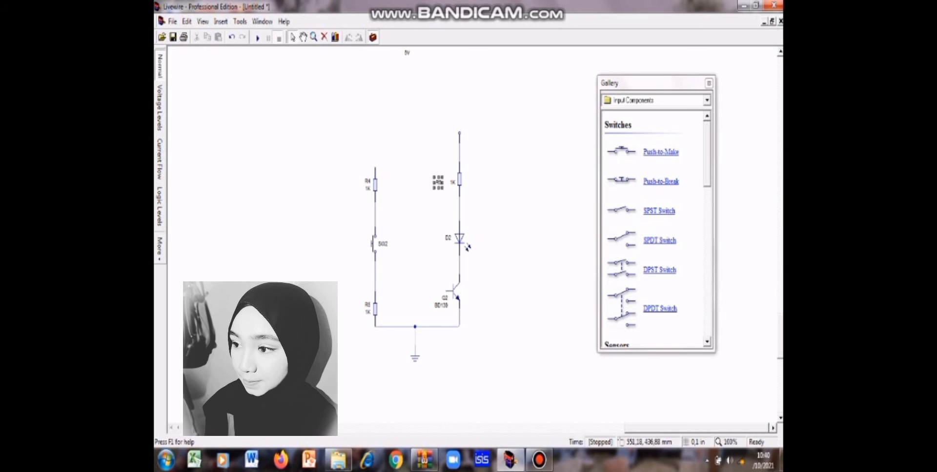
drag(374, 167, 388, 167)
click(459, 161)
click(459, 162)
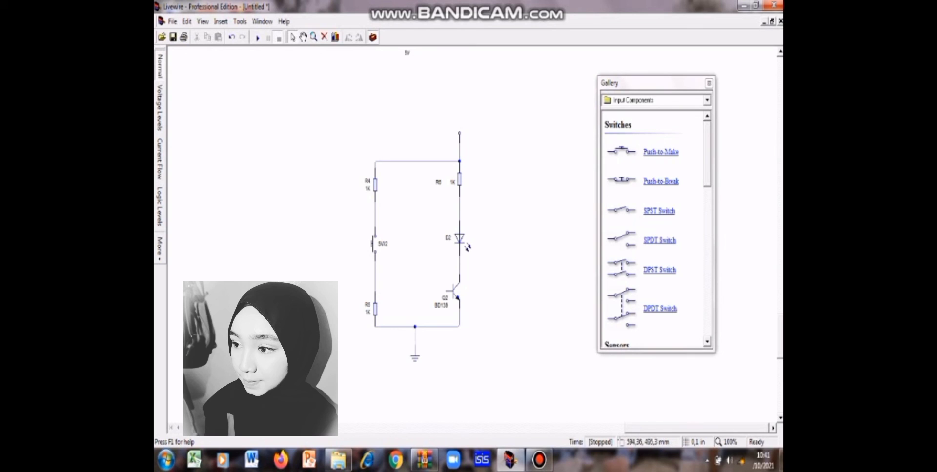
Step: Wire the BD139 transistor's base to the line between switch SW2 and R5
drag(445, 291, 375, 292)
click(376, 291)
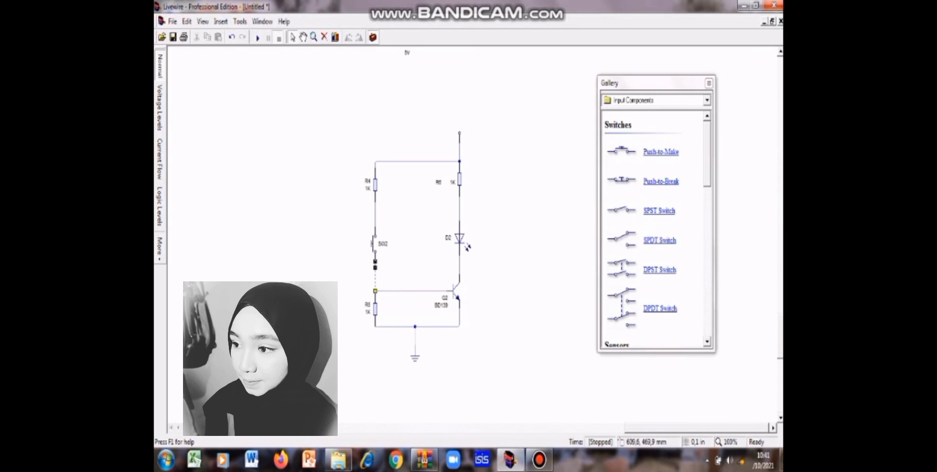
click(472, 367)
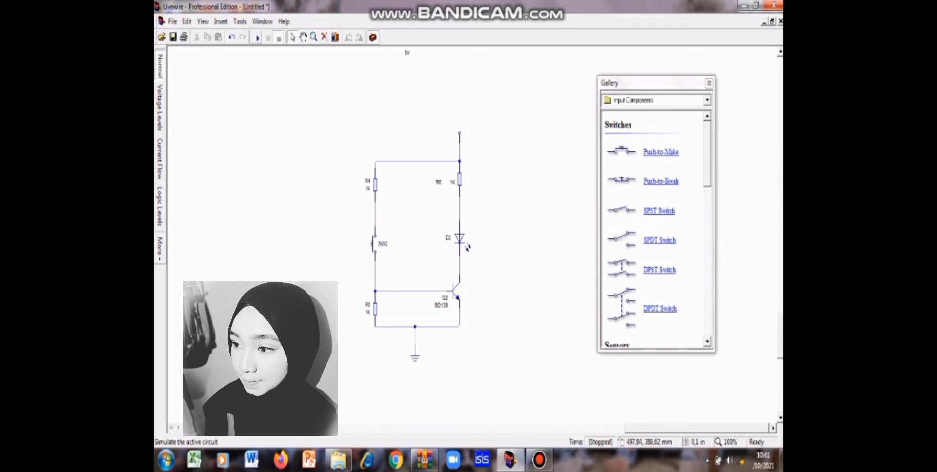
Step: Run the circuit simulation and operate push switch SW2 several times to test the LED
click(258, 37)
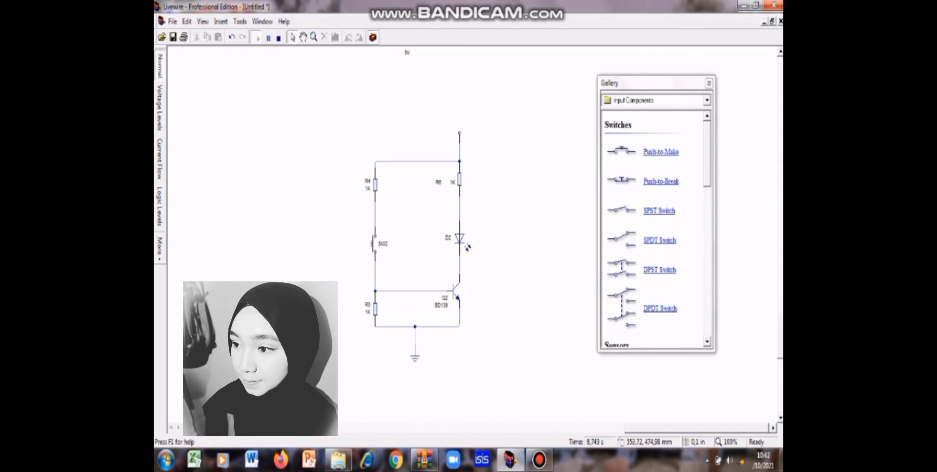
click(375, 244)
click(375, 244)
click(374, 244)
Step: Display the running simulation in the Current Flow view and operate push switch SW2 again
click(160, 160)
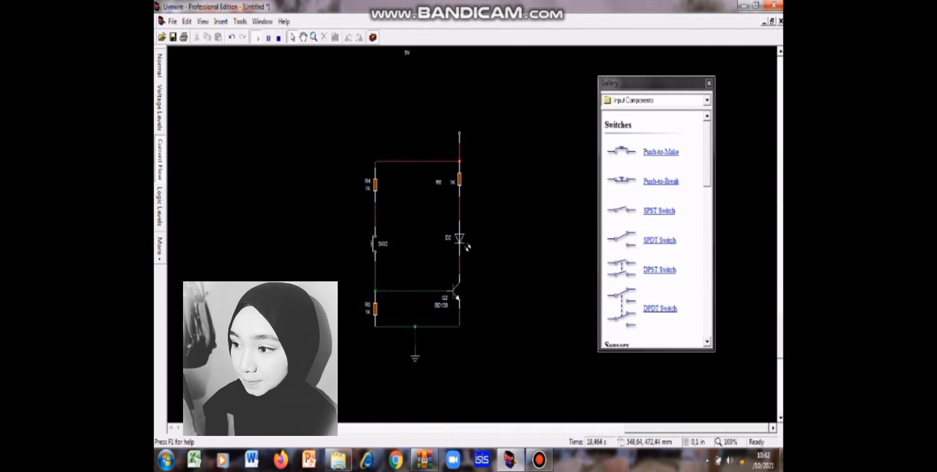
click(373, 243)
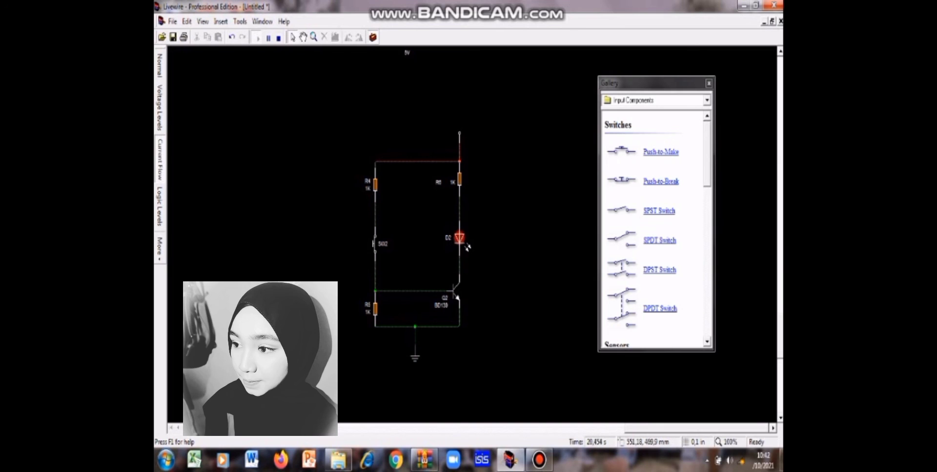